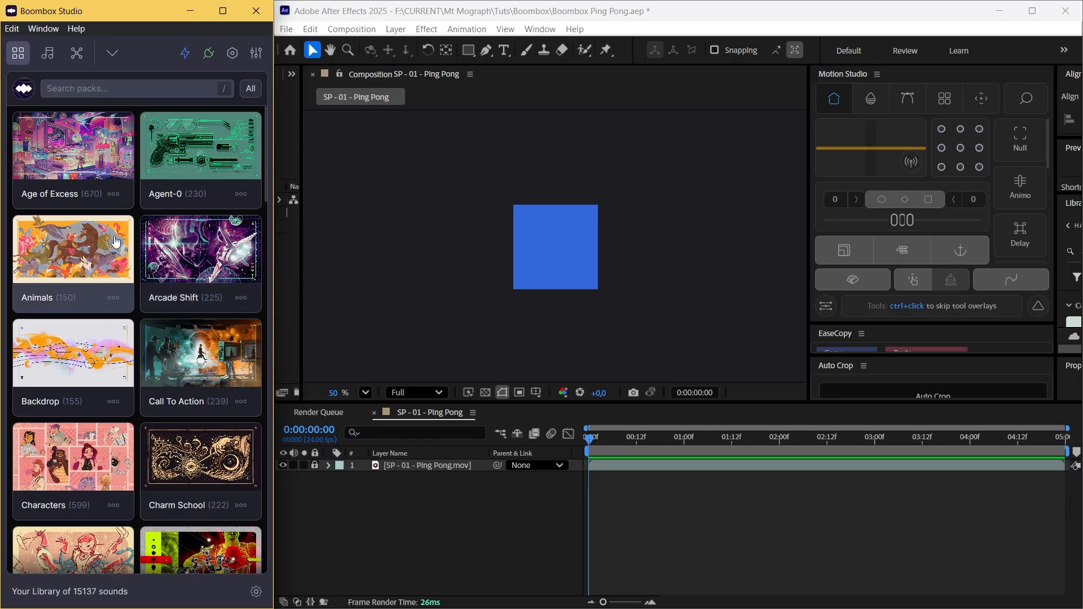
# Step: Browse the sound pack library and open the Animals pack
pyautogui.scroll(-10, 158, 282)
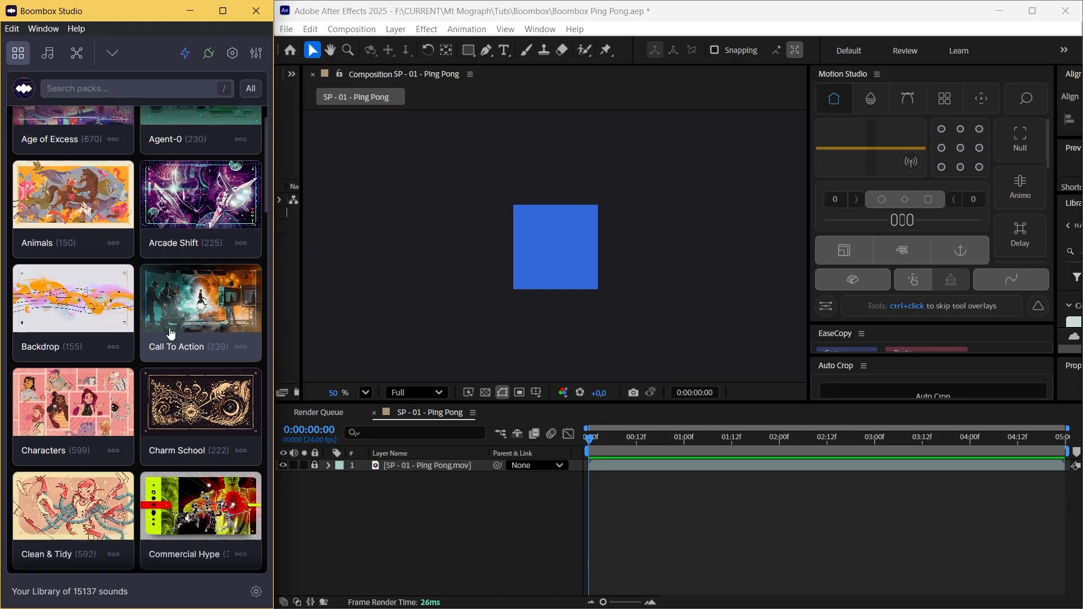
pyautogui.scroll(-6, 130, 280)
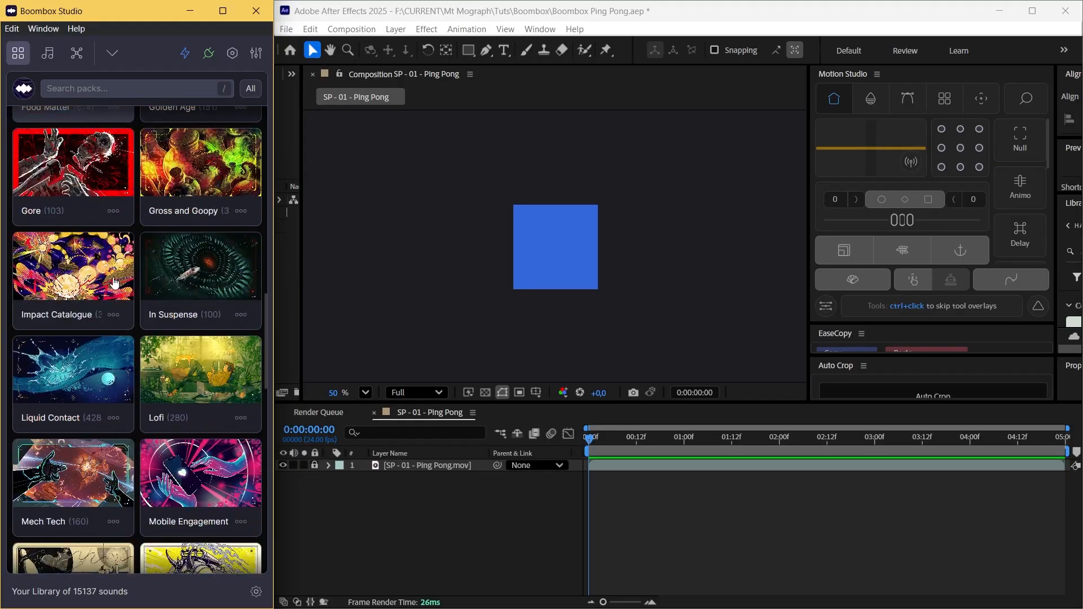
pyautogui.scroll(-12, 113, 282)
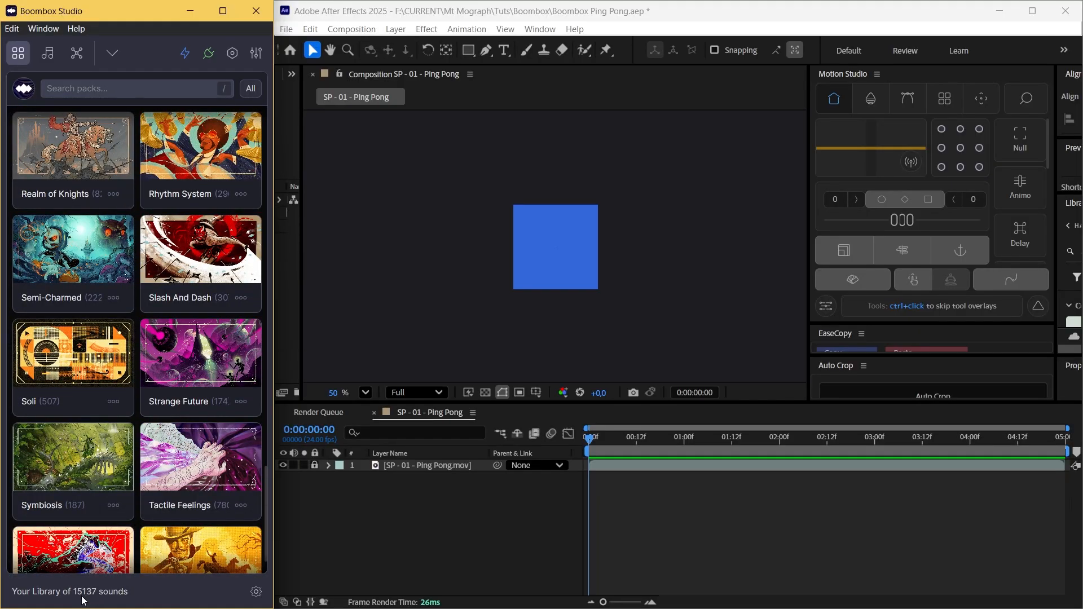
pyautogui.scroll(14, 146, 377)
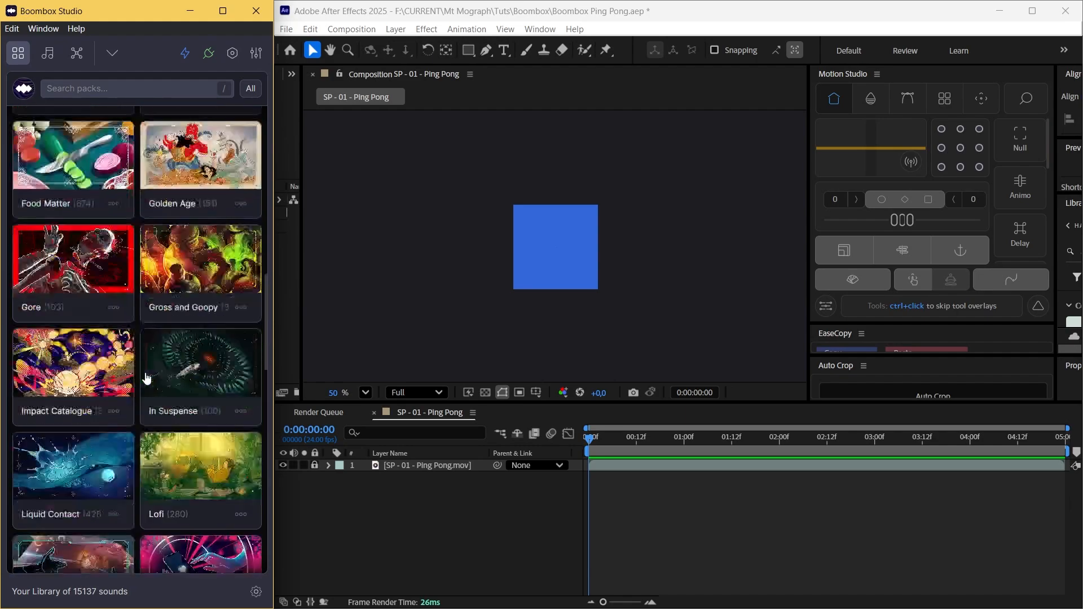
pyautogui.scroll(15, 146, 377)
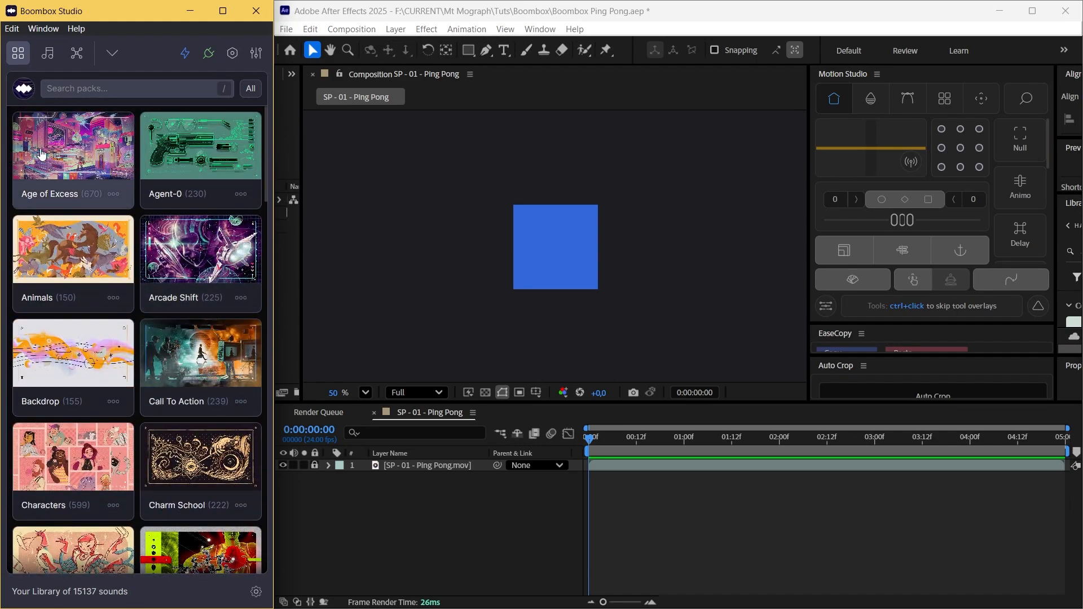
pyautogui.click(90, 261)
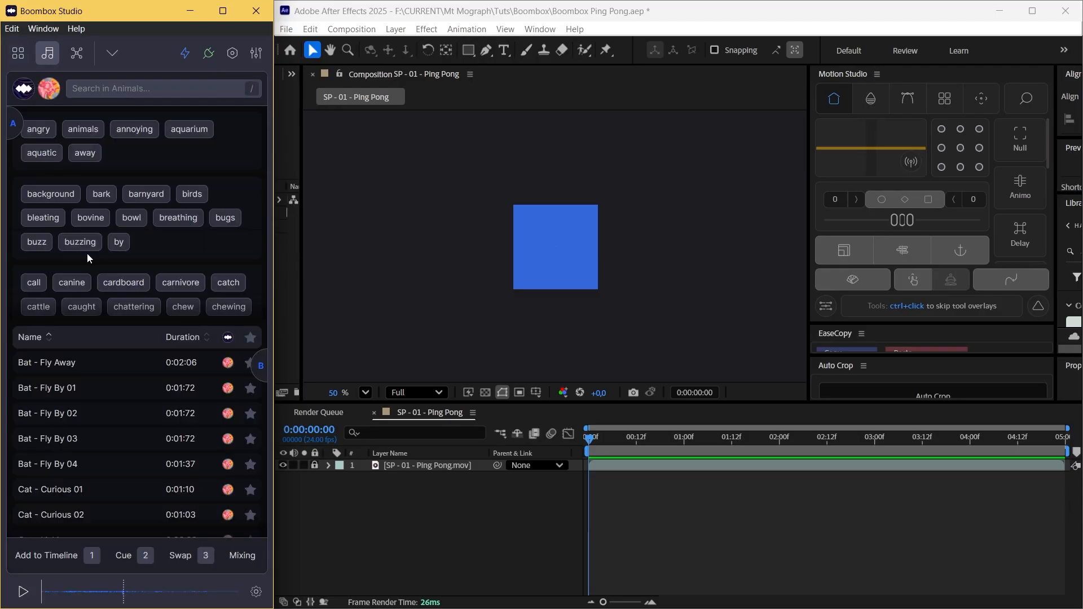
# Step: Audition the sounds in the Animals pack one after another, going through the cat sounds
pyautogui.scroll(-10, 105, 415)
pyautogui.scroll(-5, 106, 415)
pyautogui.click(107, 414)
pyautogui.press('Down')
pyautogui.press('Down')
pyautogui.press('Down')
pyautogui.press('Down')
pyautogui.press('Down')
pyautogui.press('Down')
pyautogui.press('Down')
pyautogui.press('Down')
pyautogui.press('Down')
pyautogui.press('Down')
pyautogui.press('Down')
pyautogui.press('Down')
pyautogui.press('Down')
pyautogui.press('Down')
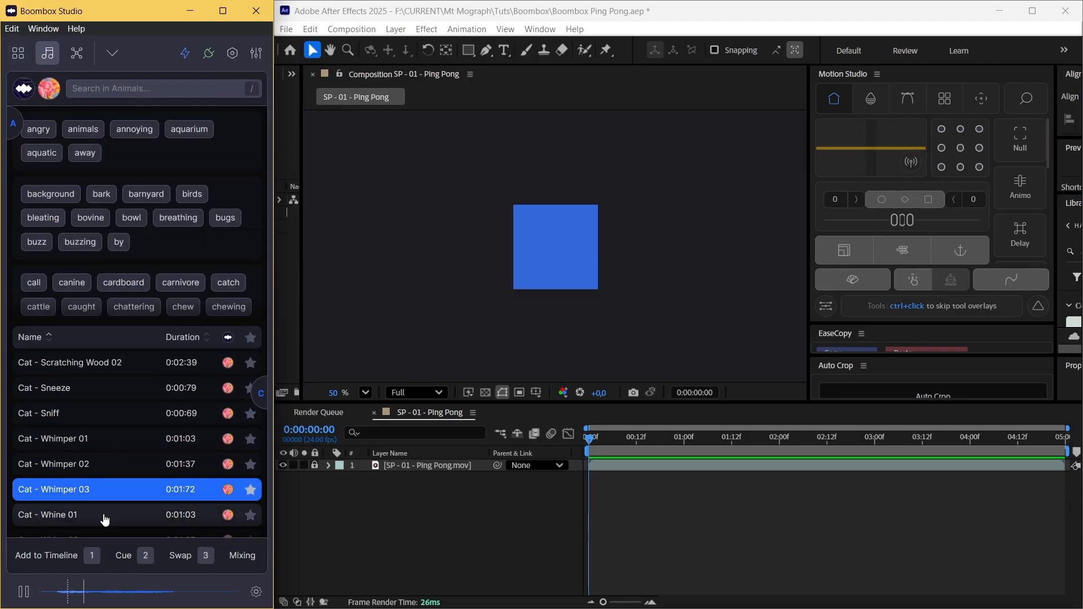
# Step: Leave the Animals pack and list the individual sounds of the whole library
pyautogui.click(49, 88)
pyautogui.click(18, 53)
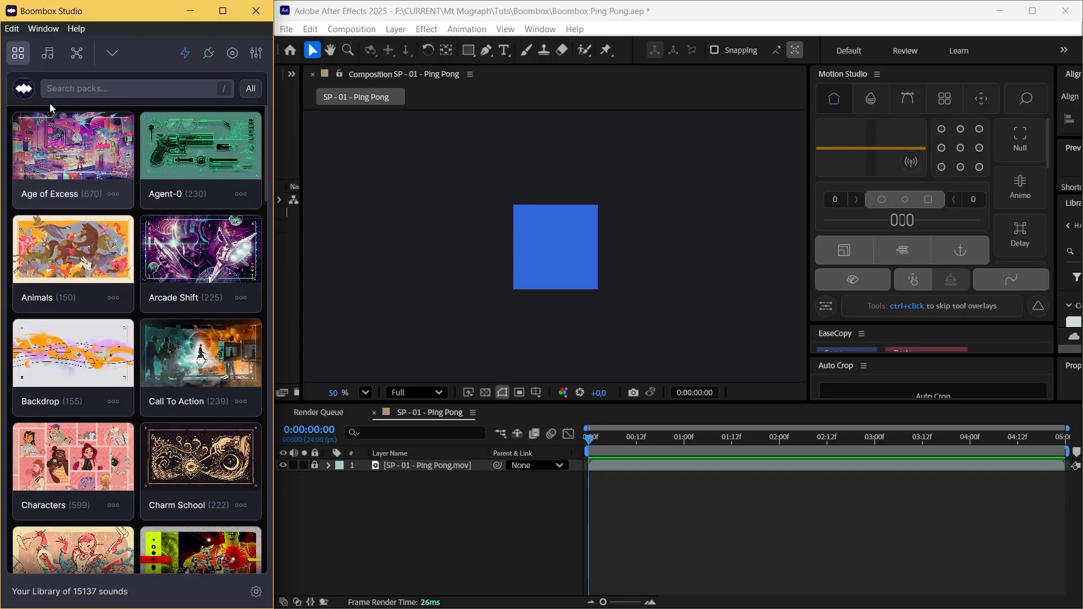
pyautogui.click(48, 54)
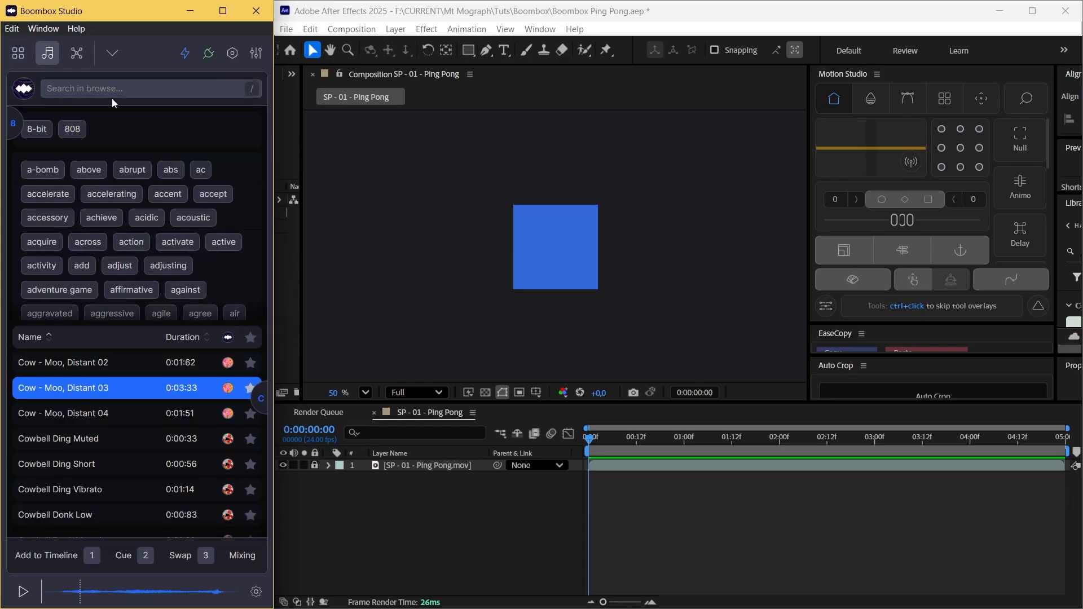
# Step: Switch to After Effects and play back the ping pong composition to examine the animation
pyautogui.click(569, 444)
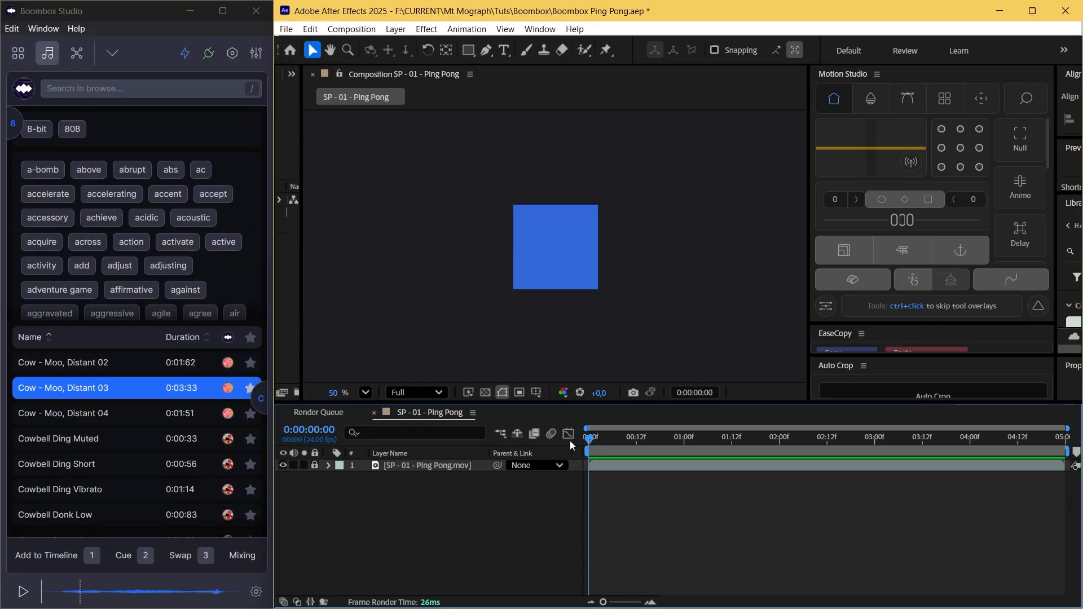
pyautogui.press('space')
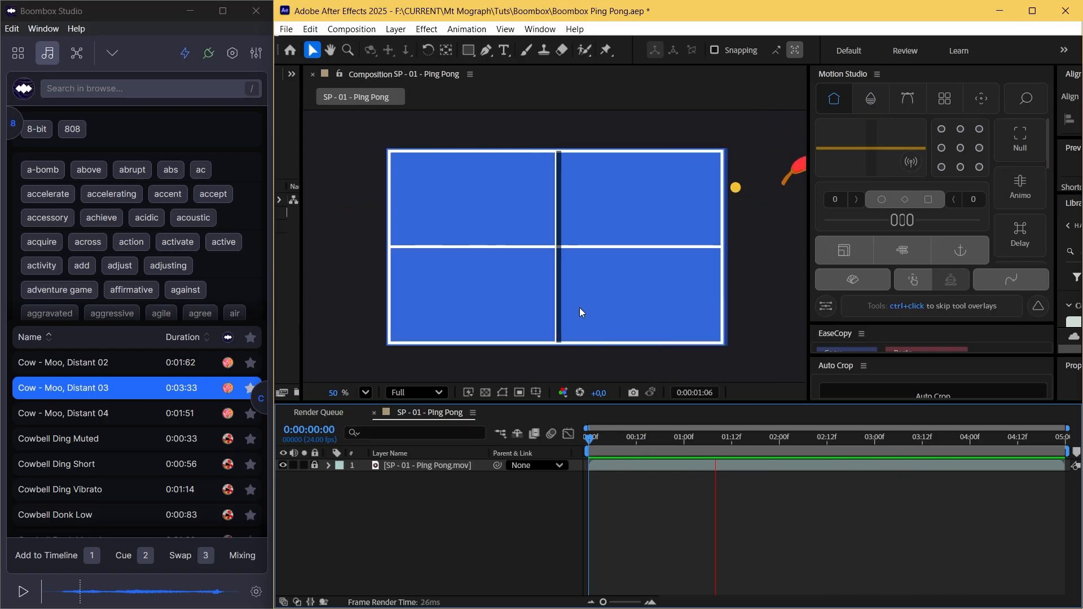
pyautogui.press('space')
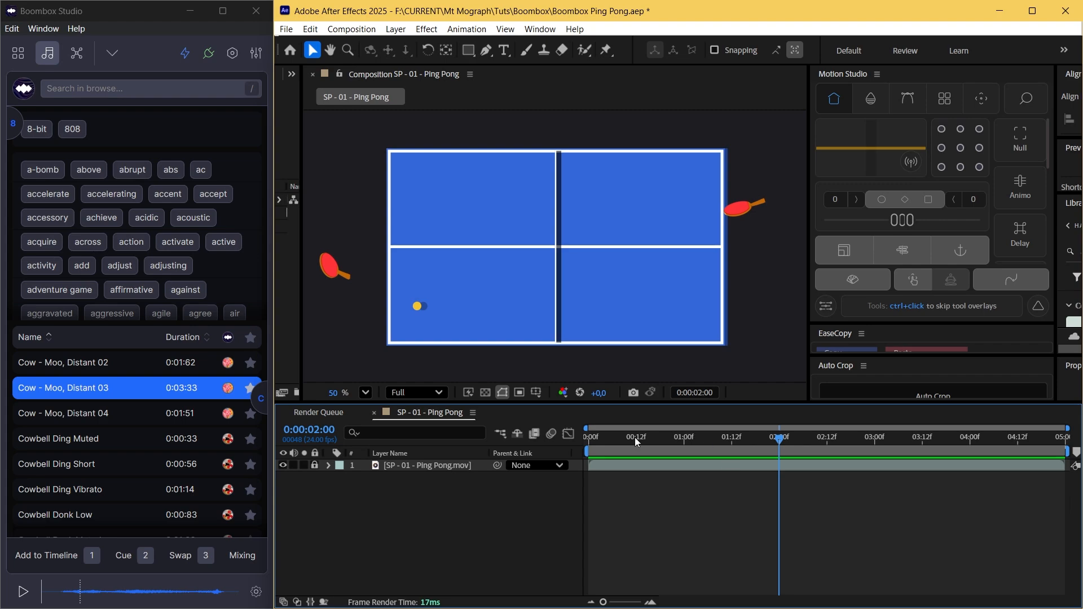
# Step: Move the playhead to 0:00:01:07 and search the Boombox library for "pop"
pyautogui.click(712, 437)
pyautogui.click(245, 91)
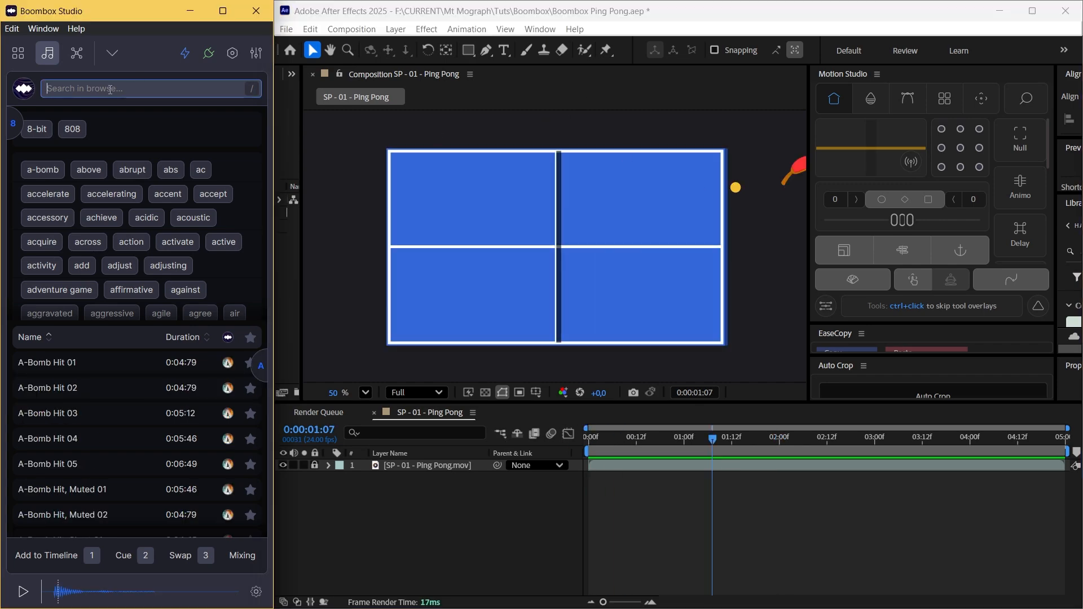
pyautogui.write('pop')
# Step: Audition the Beatbox and Capsule Click pop sounds and select Capsule Click - Pop 02
pyautogui.click(74, 389)
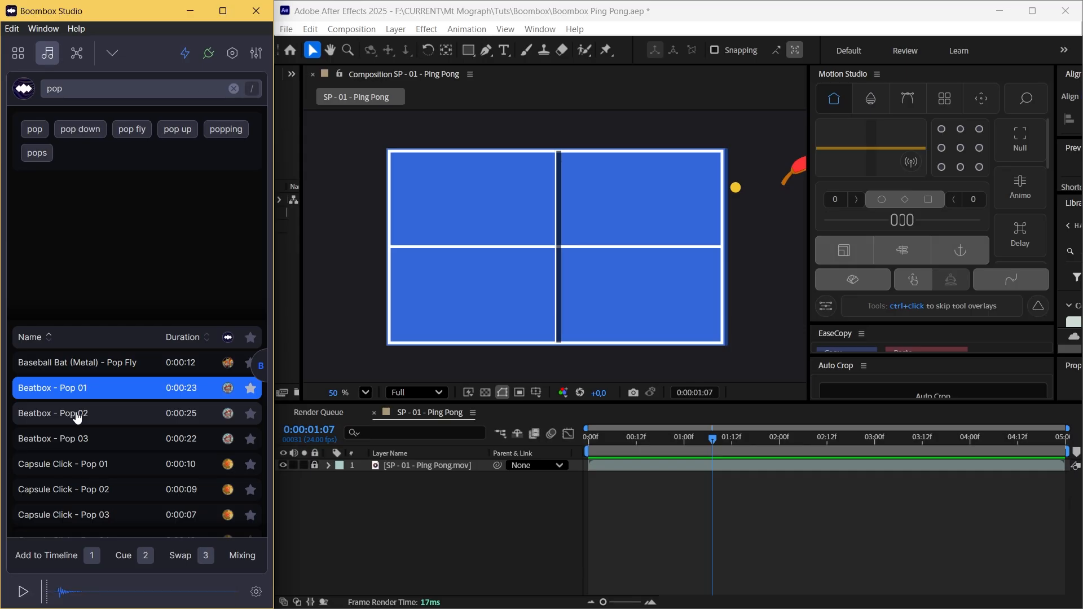
pyautogui.click(78, 417)
pyautogui.click(108, 470)
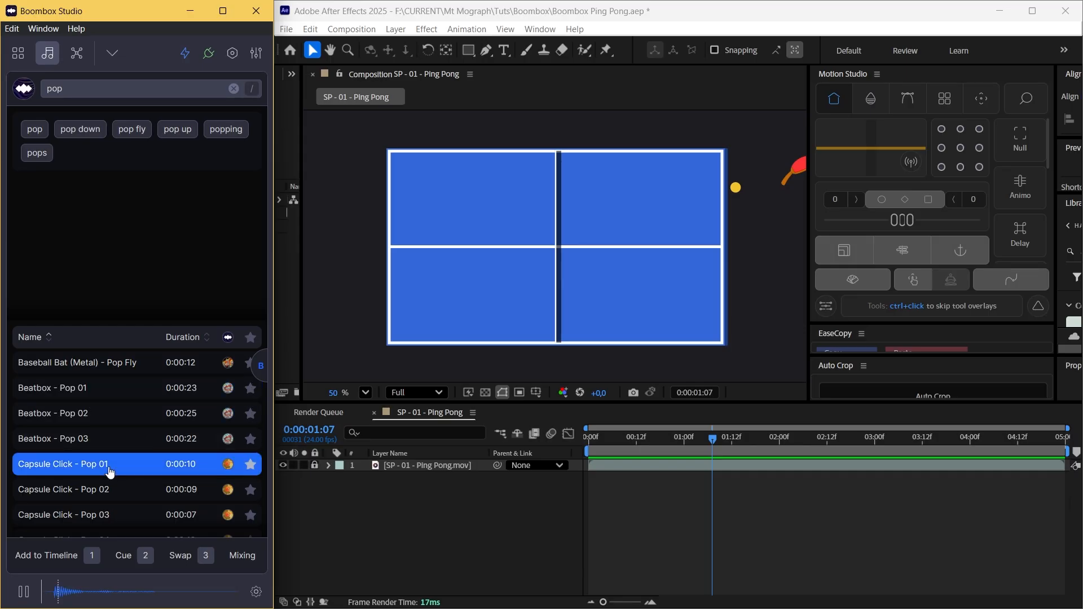
pyautogui.scroll(-1, 110, 471)
pyautogui.click(105, 464)
pyautogui.scroll(-2, 103, 437)
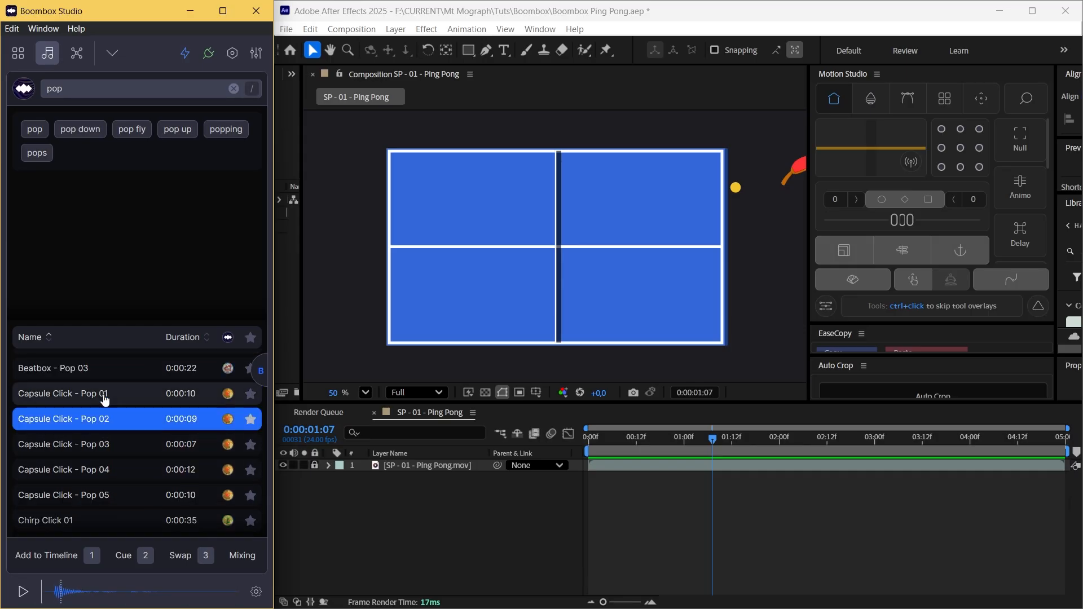
pyautogui.click(105, 398)
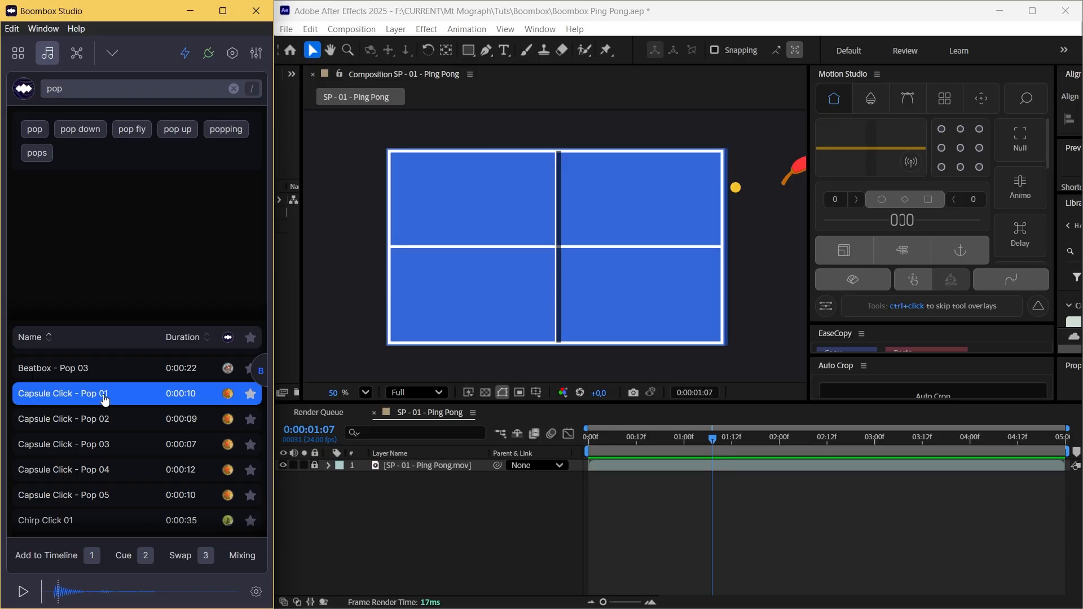
pyautogui.click(105, 419)
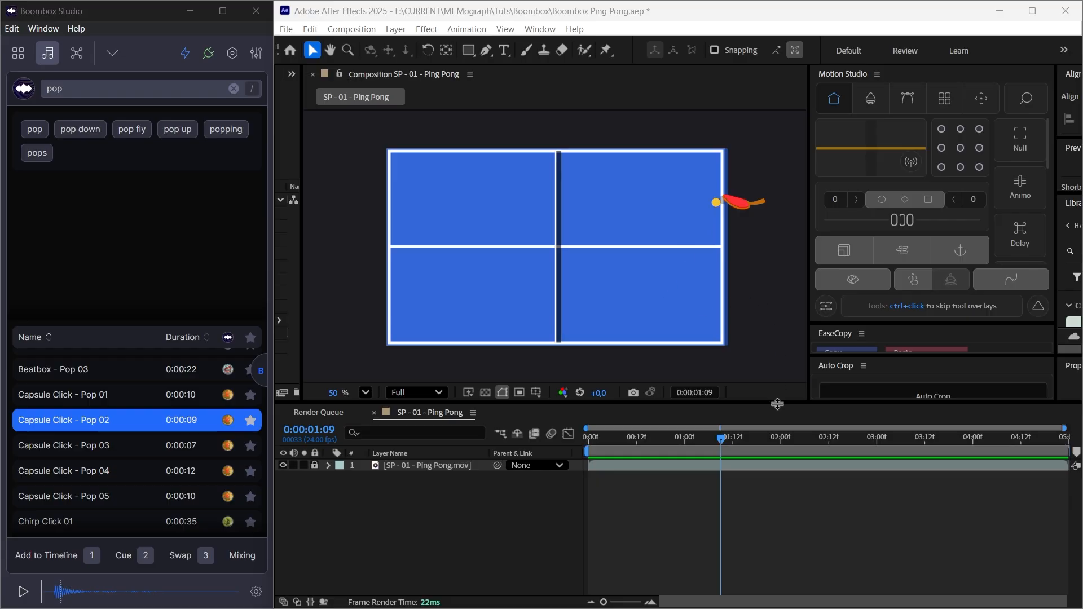
# Step: Add Capsule Click - Pop 02 to the timeline at 0:00:01:09, where the ball meets the paddle
pyautogui.moveTo(719, 443); pyautogui.dragTo(717, 465)
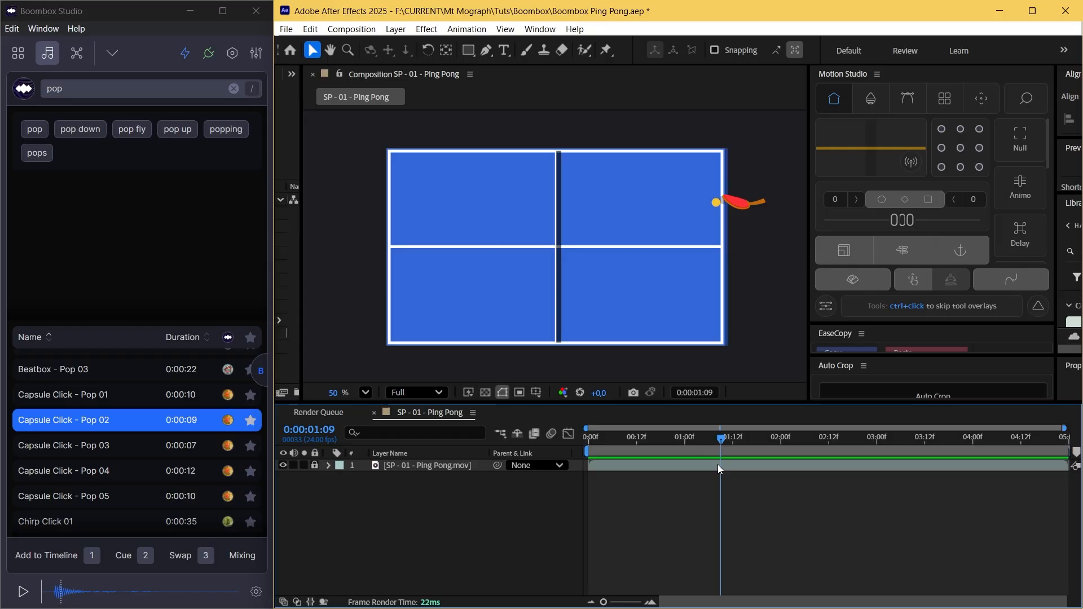
pyautogui.click(97, 427)
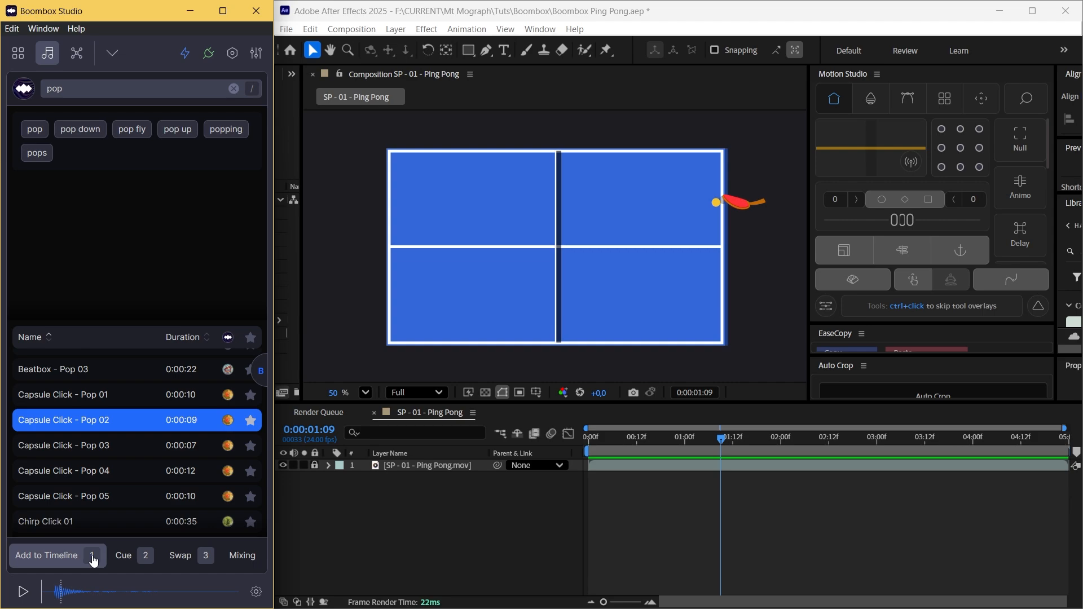
pyautogui.click(71, 562)
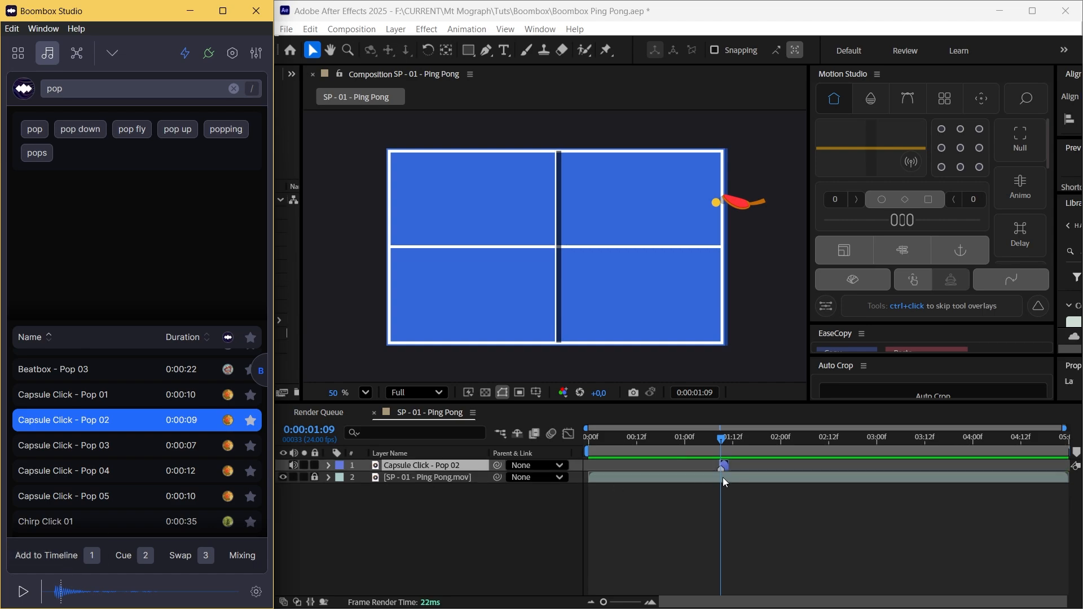
# Step: Reveal the waveform of the Capsule Click - Pop 02 layer and play back the composition to check its sync
pyautogui.scroll(5, 626, 469)
pyautogui.click(652, 471)
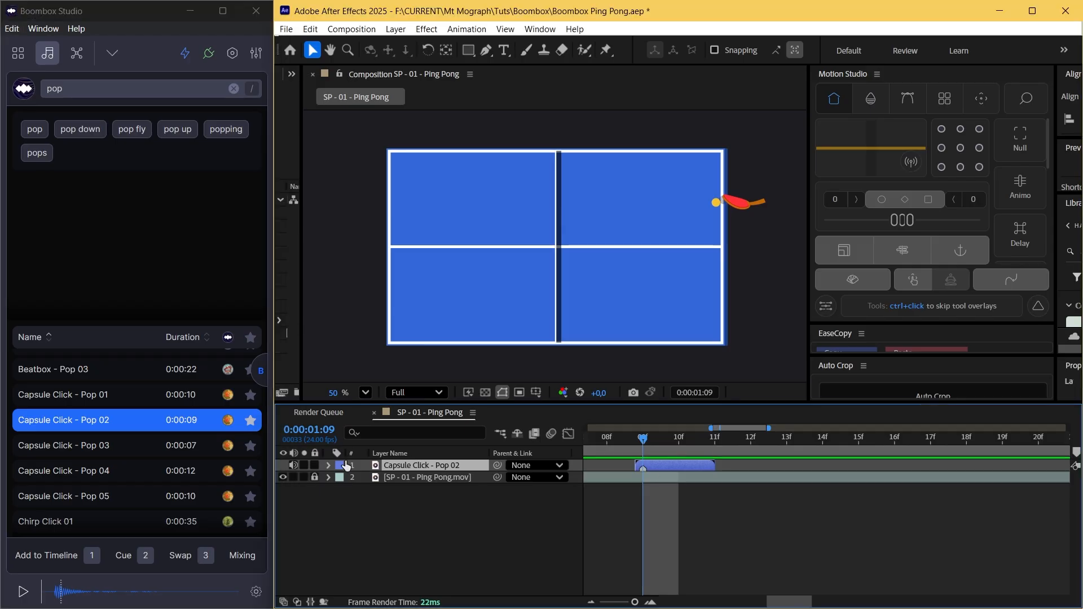
pyautogui.press('l')
pyautogui.press('l')
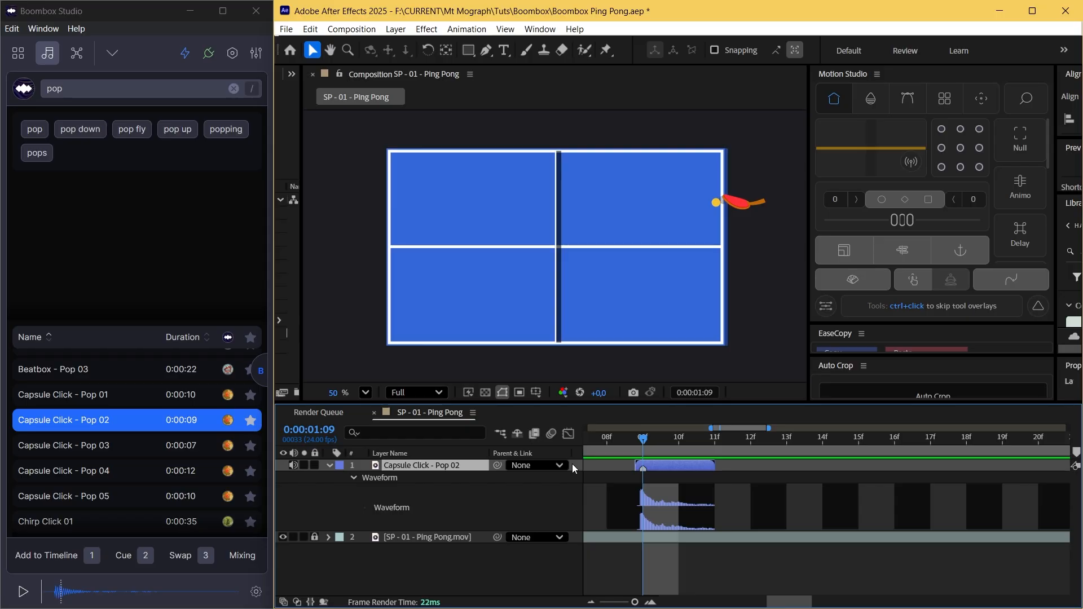
pyautogui.press(';')
pyautogui.press('space')
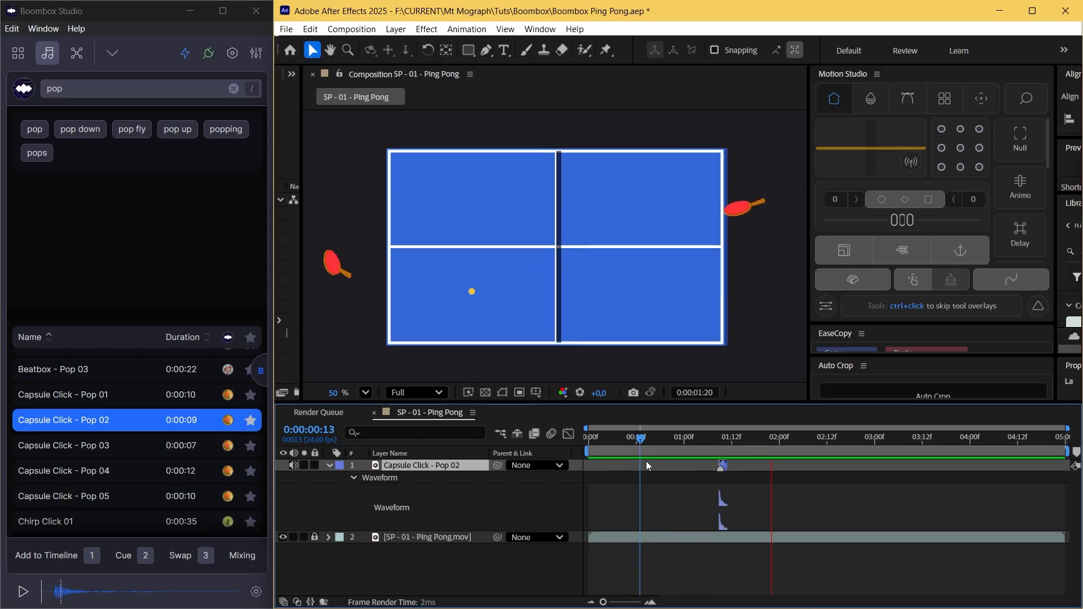
# Step: Add Capsule Click - Pop 03 at 0:00:02:03 for the second paddle hit and play back the composition
pyautogui.moveTo(767, 439); pyautogui.dragTo(790, 516)
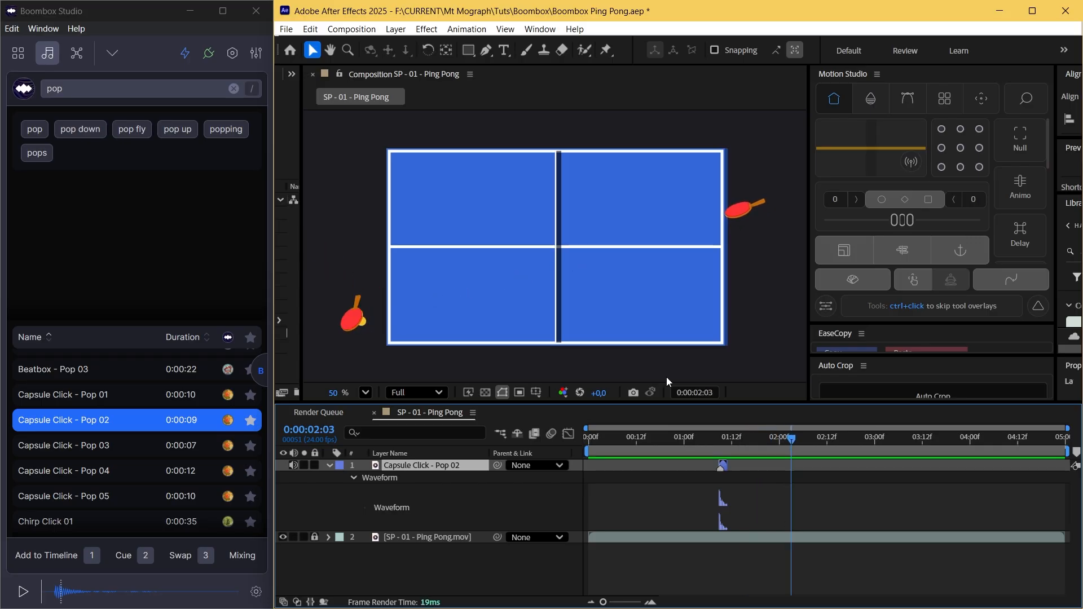
pyautogui.click(67, 446)
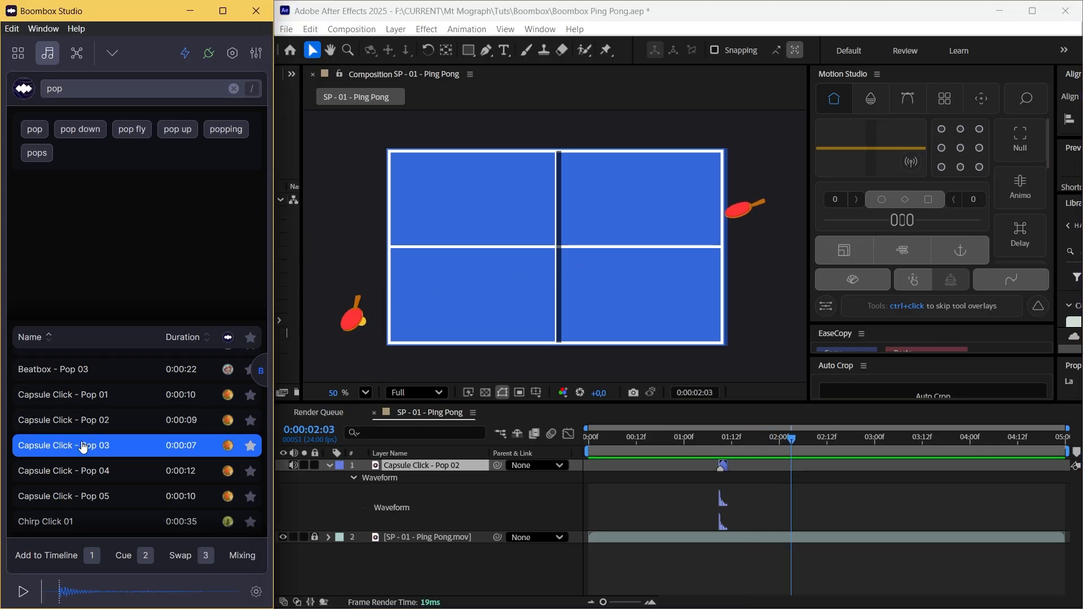
pyautogui.press('1')
pyautogui.click(667, 438)
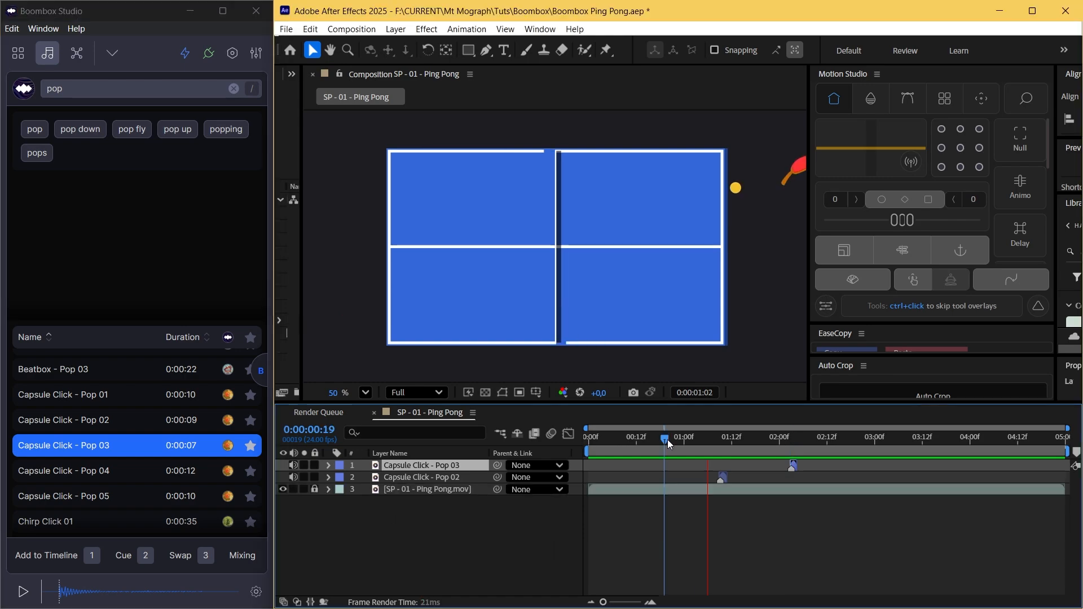
pyautogui.press('space')
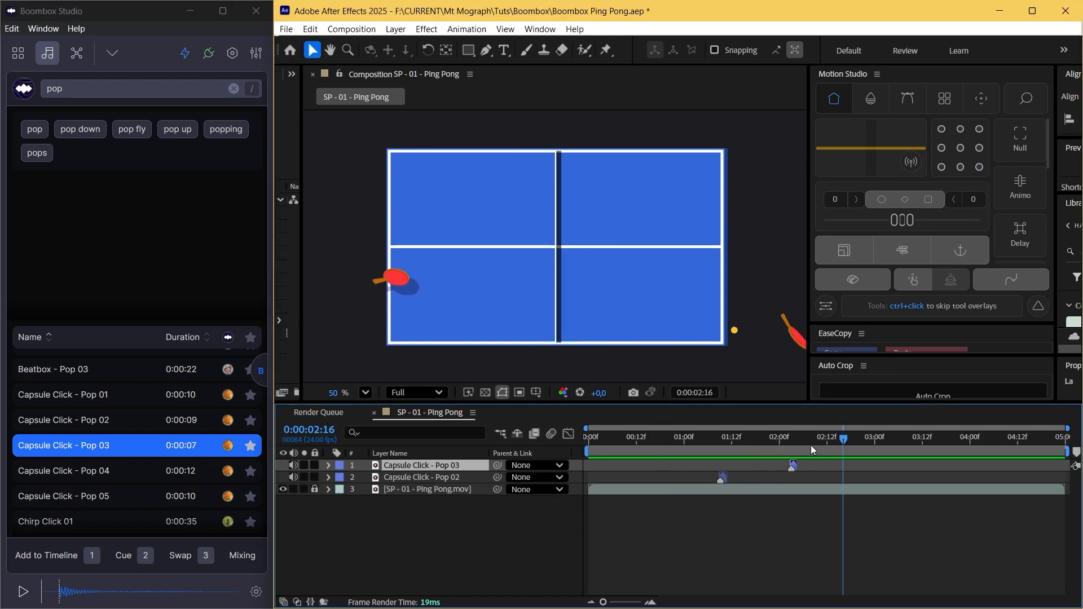
# Step: Add Capsule Click - Pop 04 at about 0:00:01:12 and Capsule Click - Pop 05 at about 0:00:01:21
pyautogui.moveTo(745, 433); pyautogui.dragTo(839, 440)
pyautogui.click(84, 496)
pyautogui.click(83, 476)
pyautogui.press('1')
pyautogui.press('Down')
pyautogui.press('1')
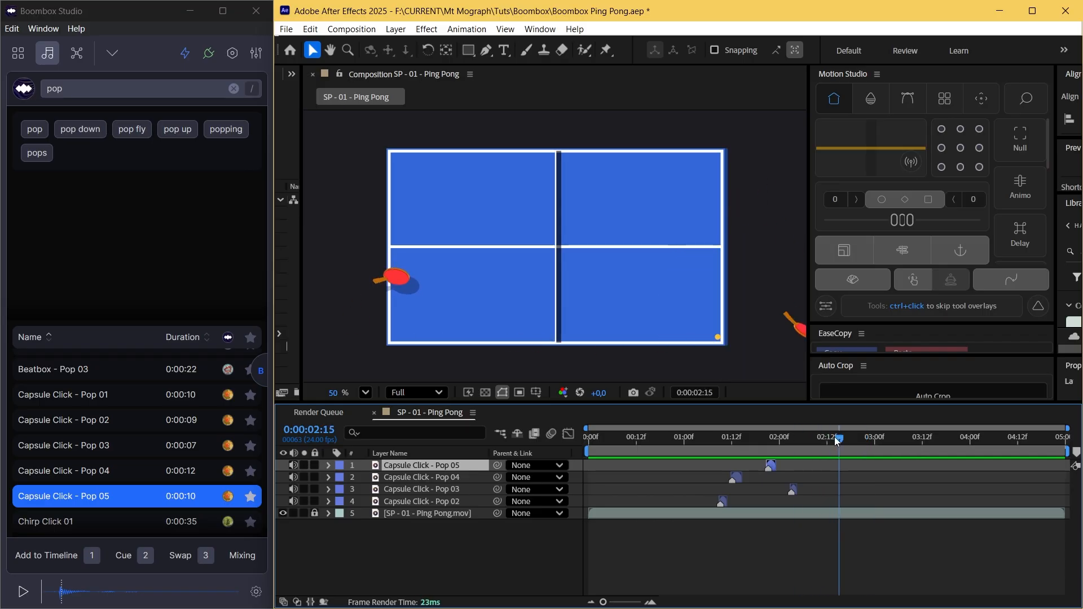
# Step: Add Capsule Click - Pop 04 again at 0:00:02:15 and Pop 01 at 0:00:02:18, and play back the composition
pyautogui.click(87, 473)
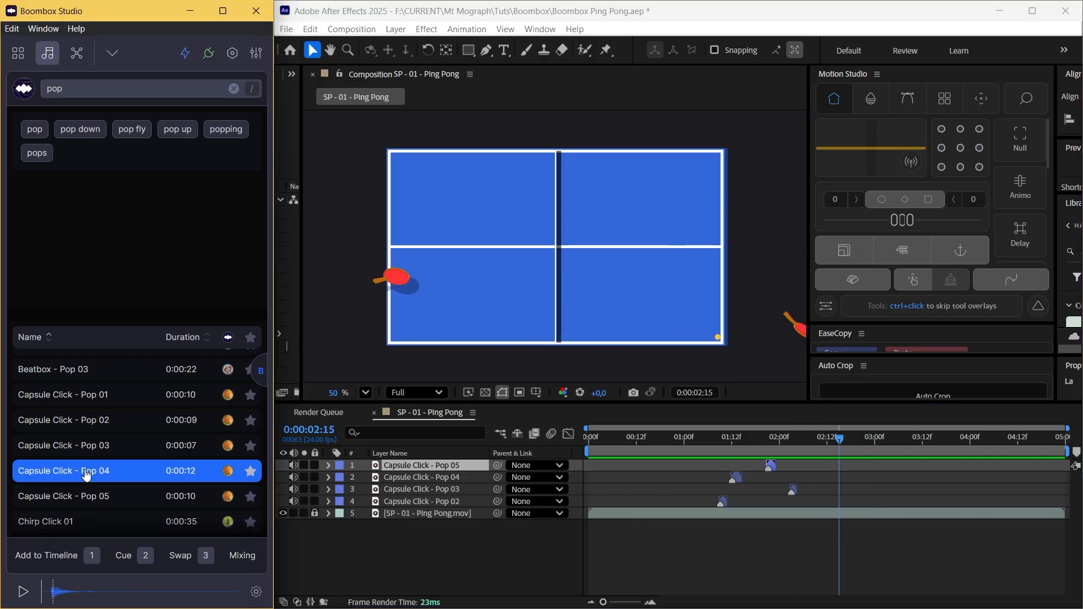
pyautogui.click(76, 556)
pyautogui.click(85, 394)
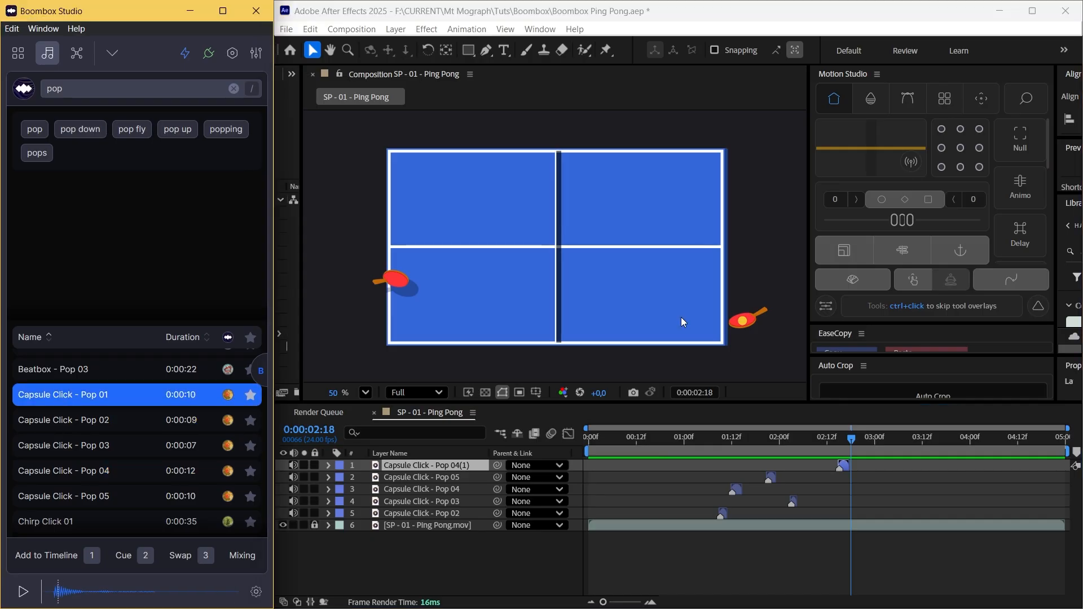
pyautogui.press('1')
pyautogui.click(546, 442)
pyautogui.press('space')
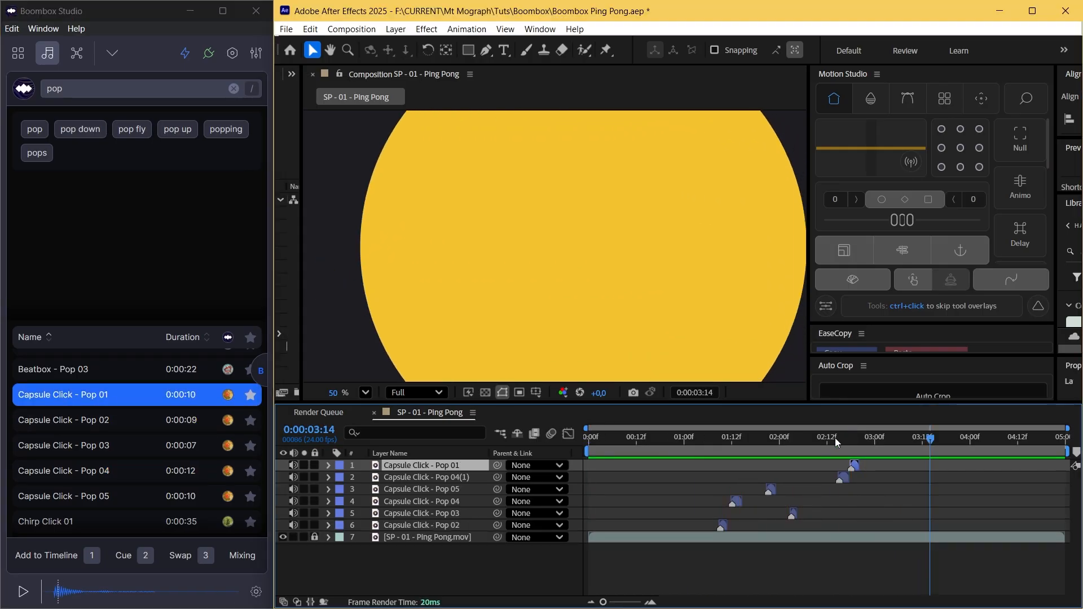
# Step: Search the library for "whoosh mouth" and add Mouth Whoosh - In 02 to the timeline, synced at 0:00:00:15
pyautogui.moveTo(835, 438); pyautogui.dragTo(589, 445)
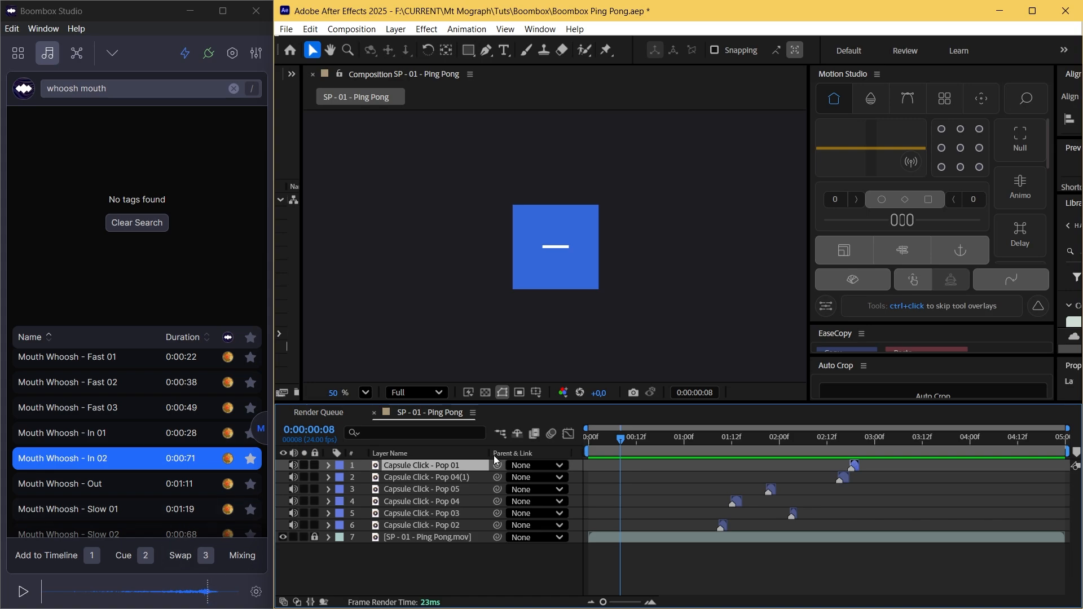
pyautogui.moveTo(615, 438); pyautogui.dragTo(648, 446)
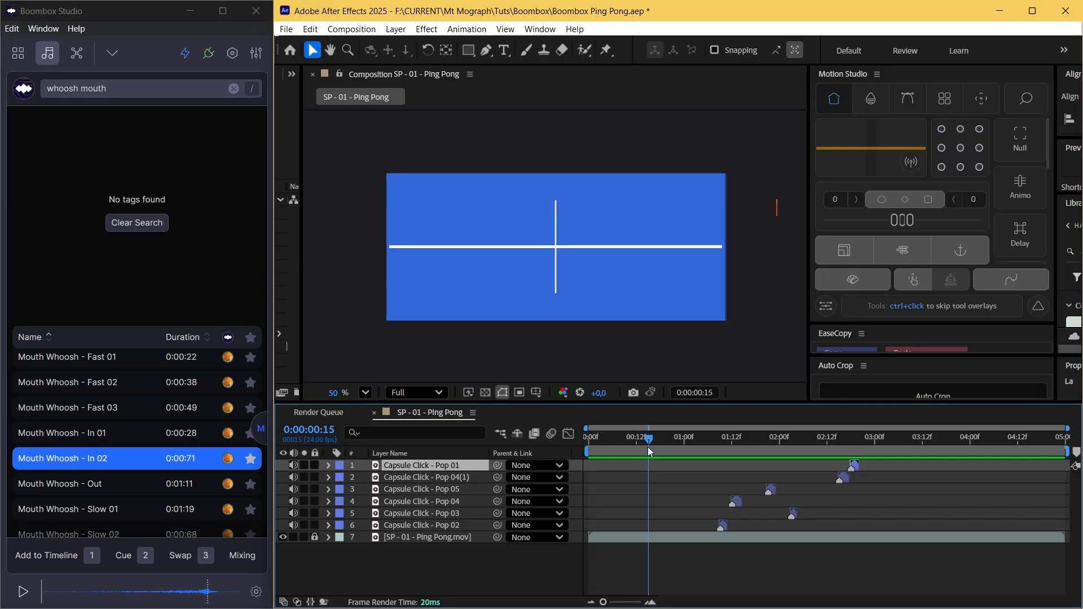
pyautogui.press('1')
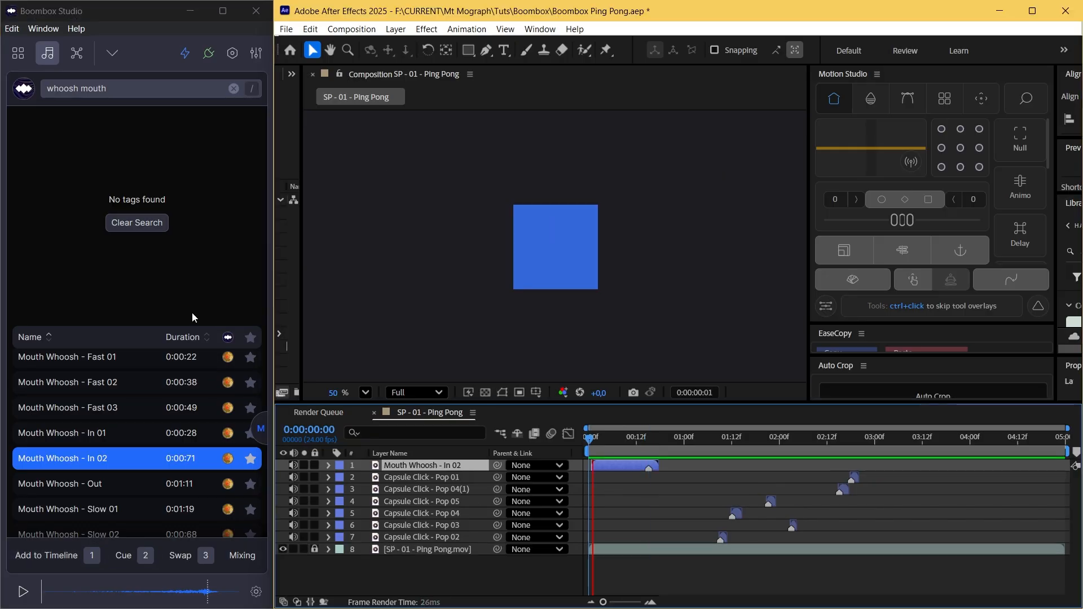
# Step: Play back the composition and shift Mouth Whoosh - In 02 later so its sync point sits at 0:00:00:17
pyautogui.press('space')
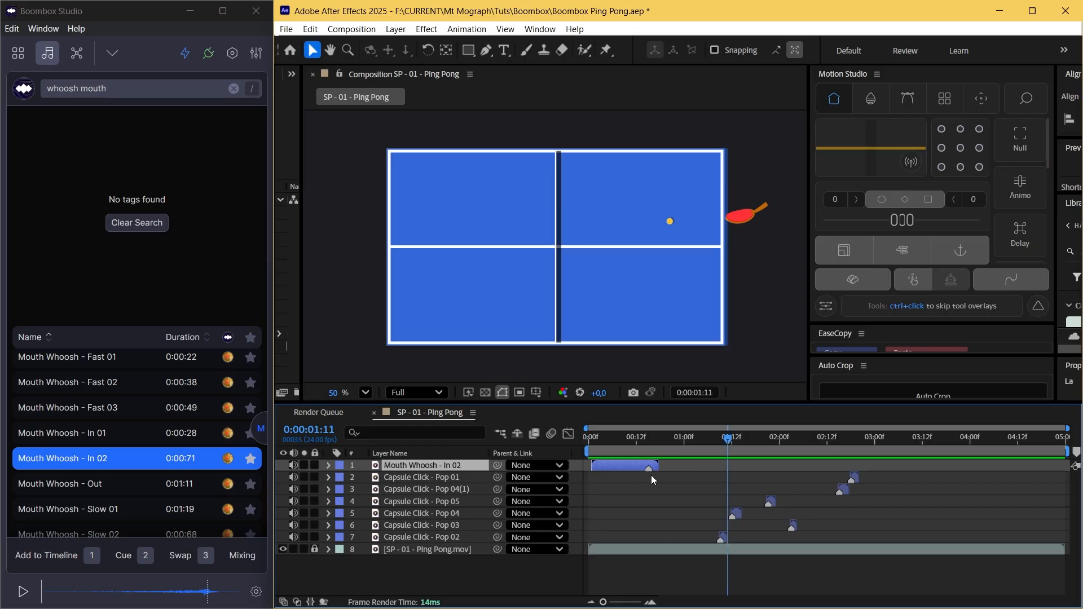
pyautogui.moveTo(647, 465); pyautogui.dragTo(656, 465)
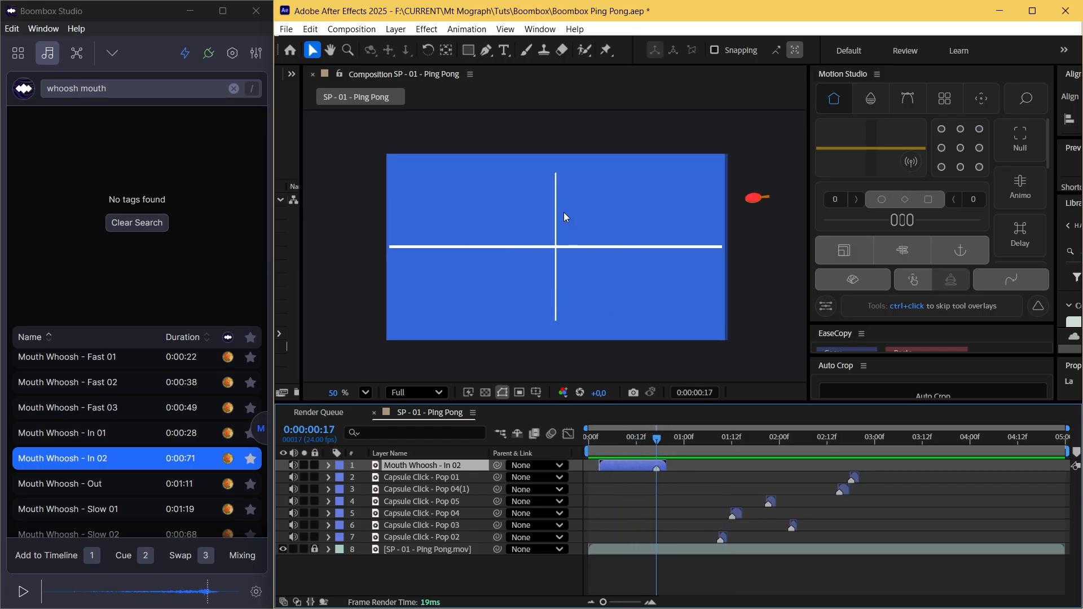
pyautogui.click(681, 442)
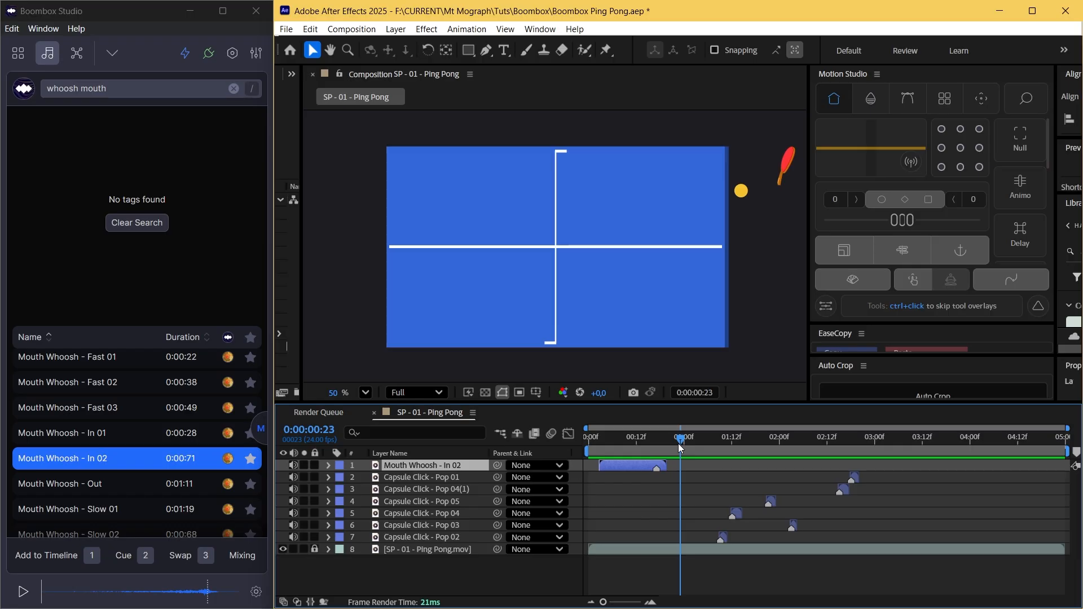
# Step: Search the library for "flipping" and audition Flipping Pages - Rapid 03 and Rapid 02 for the table lines drawing on
pyautogui.moveTo(678, 443); pyautogui.dragTo(671, 444)
pyautogui.click(16, 116)
pyautogui.write('/')
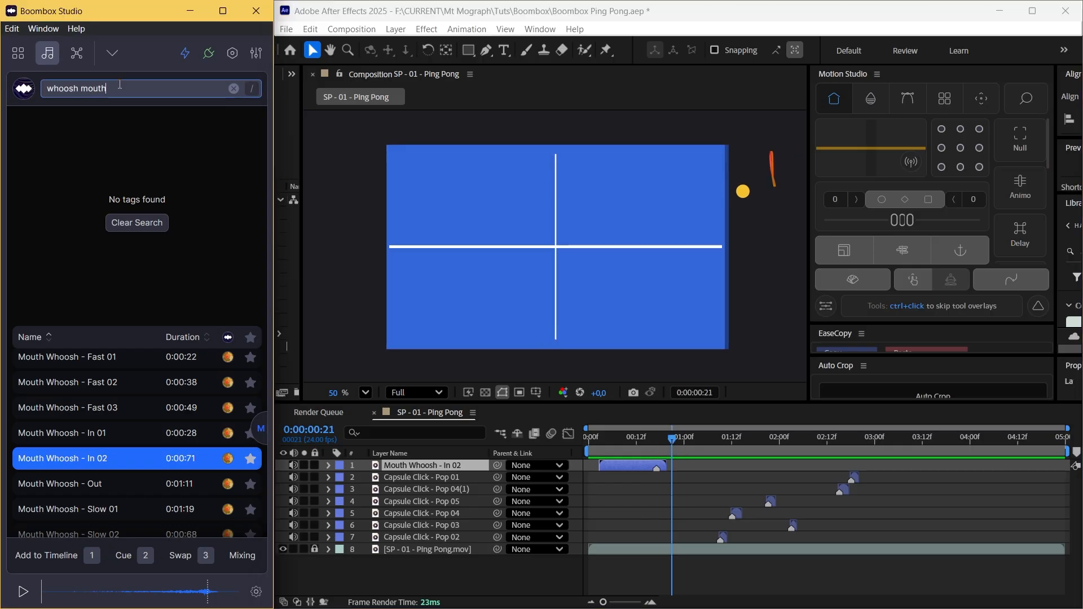
pyautogui.write('flipping')
pyautogui.press('Down')
pyautogui.click(96, 422)
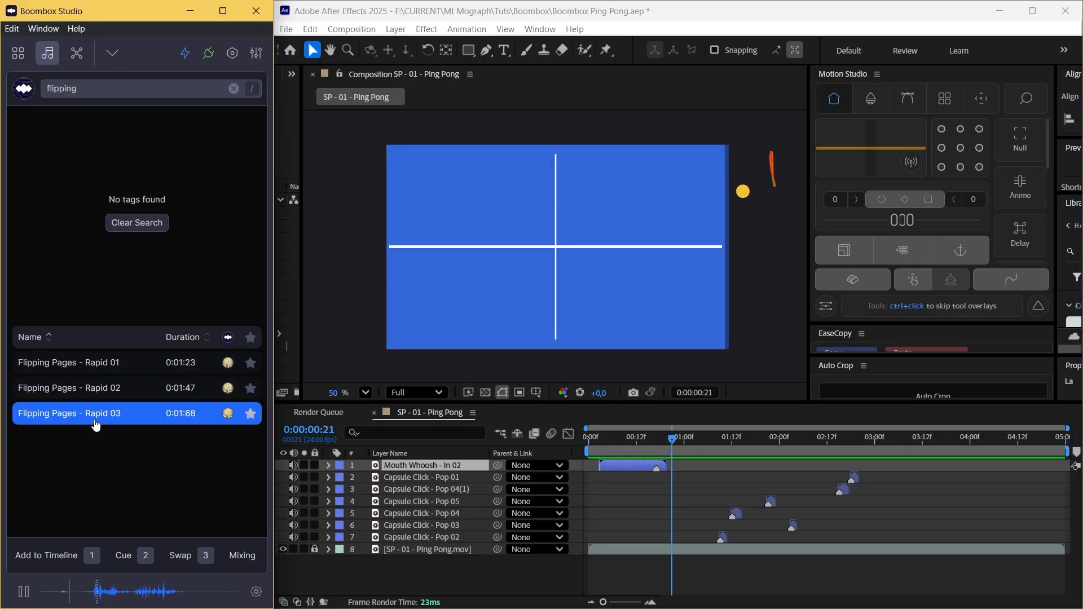
pyautogui.click(97, 392)
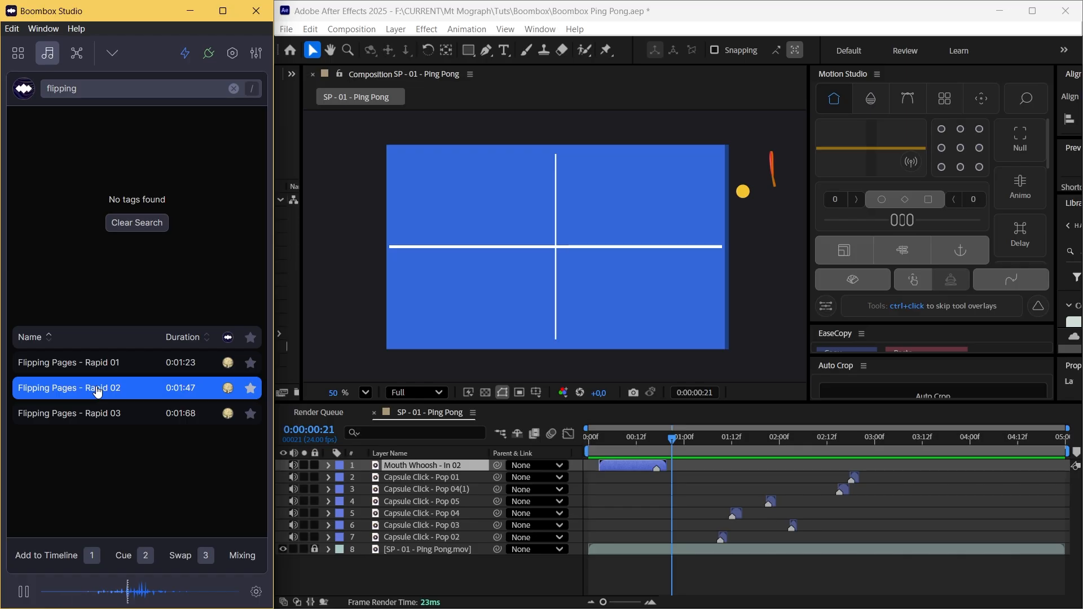
# Step: Add Flipping Pages - Rapid 02 at 0:00:01:03, shift its sync point to 0:00:01:01, and play back the composition
pyautogui.click(695, 446)
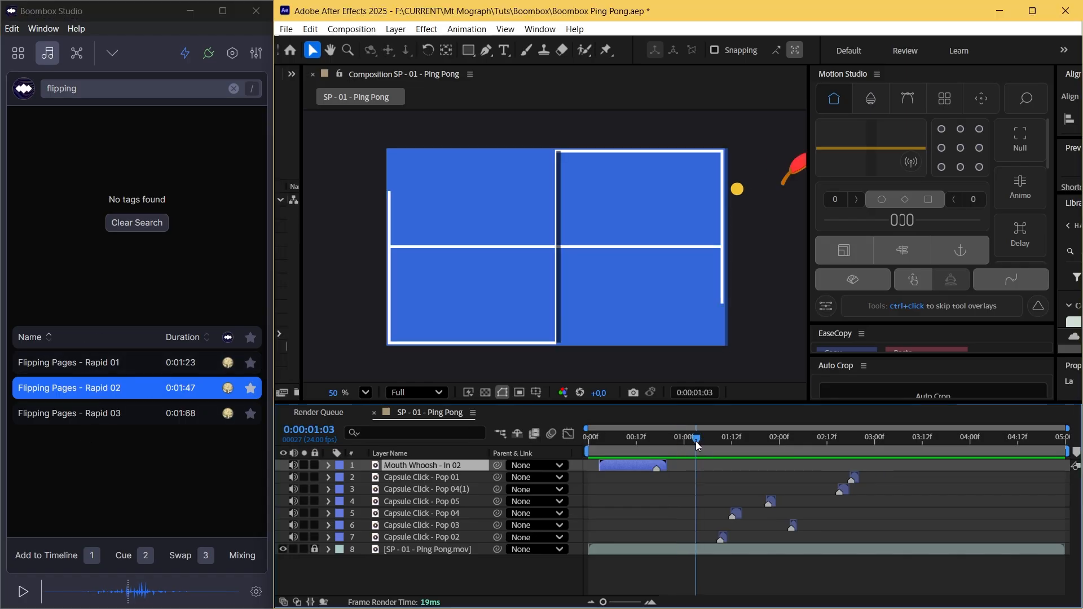
pyautogui.press('1')
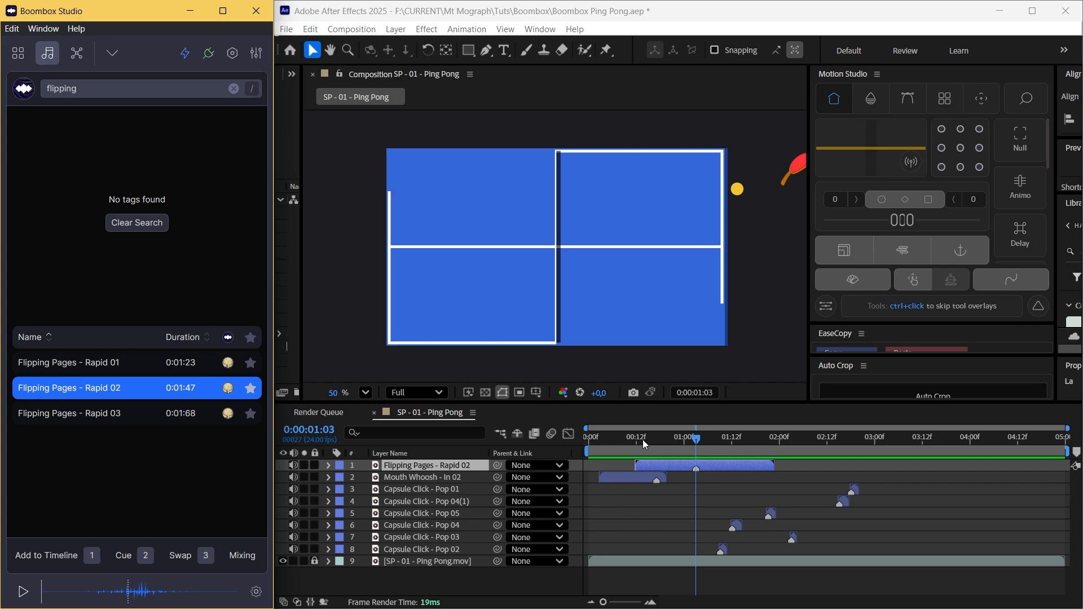
pyautogui.moveTo(642, 439); pyautogui.dragTo(580, 446)
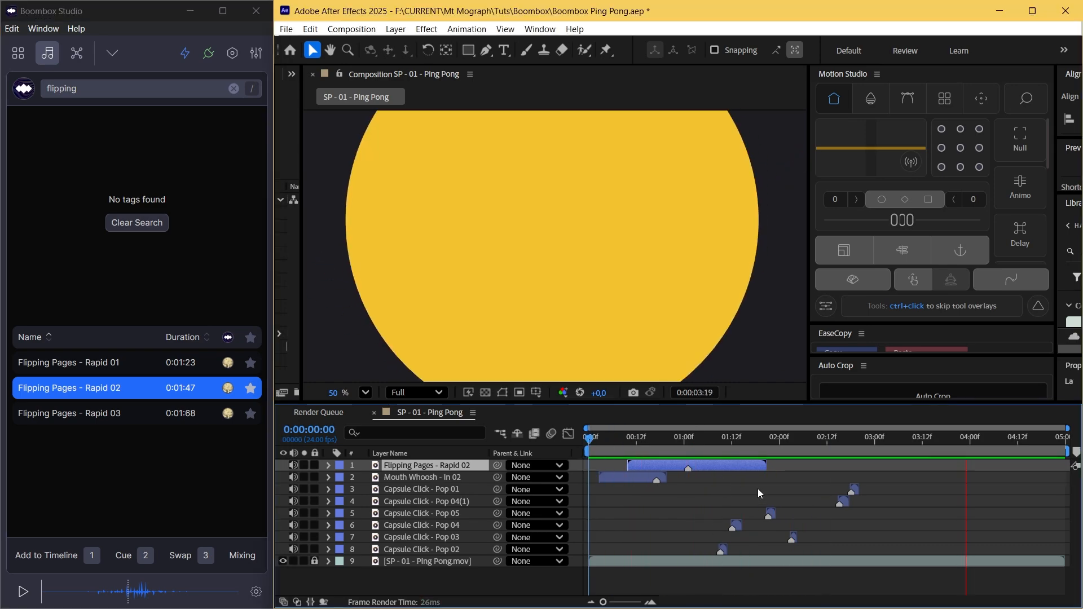
# Step: Go to the growing ball at 0:00:03:03, search the library for "howl", and audition the Howl Pass sounds
pyautogui.moveTo(827, 439); pyautogui.dragTo(899, 472)
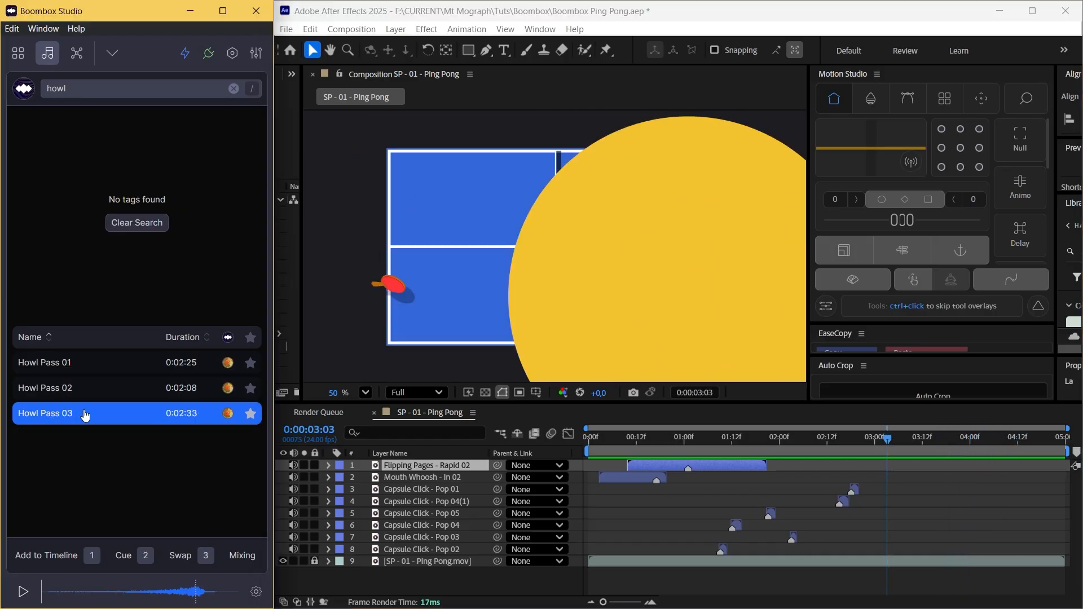
pyautogui.click(101, 388)
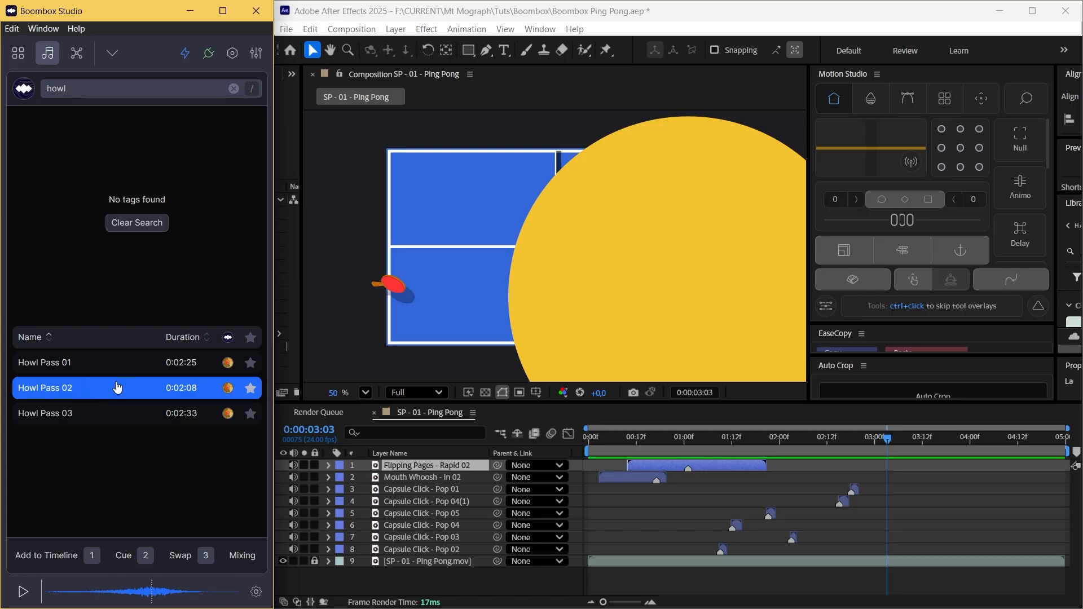
# Step: Try Howl Pass 02 on the growing ball transition, shift it earlier, and remove it
pyautogui.click(57, 555)
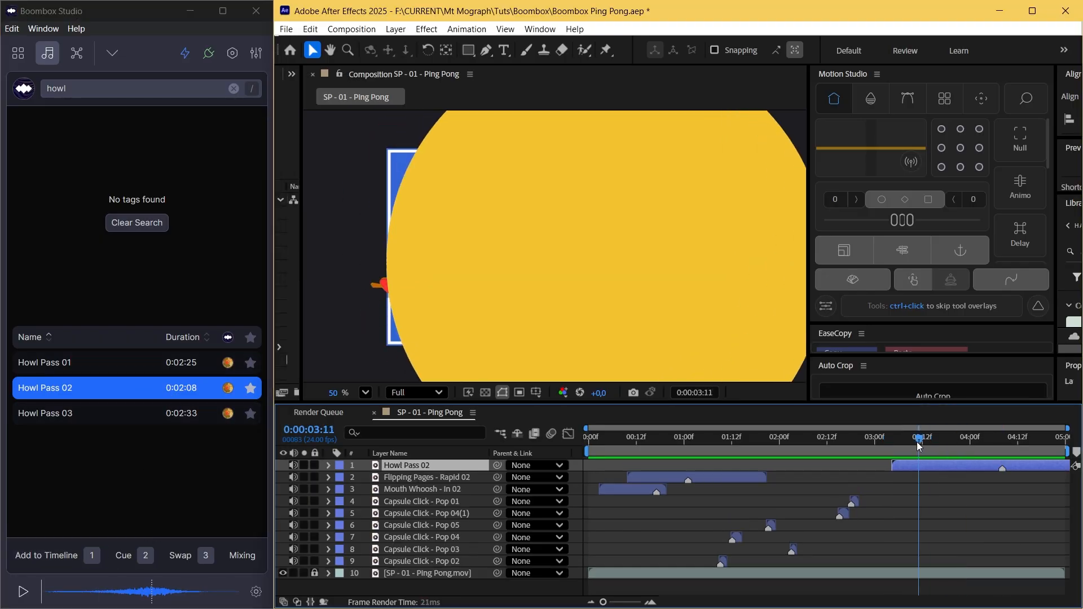
pyautogui.click(801, 455)
pyautogui.press('space')
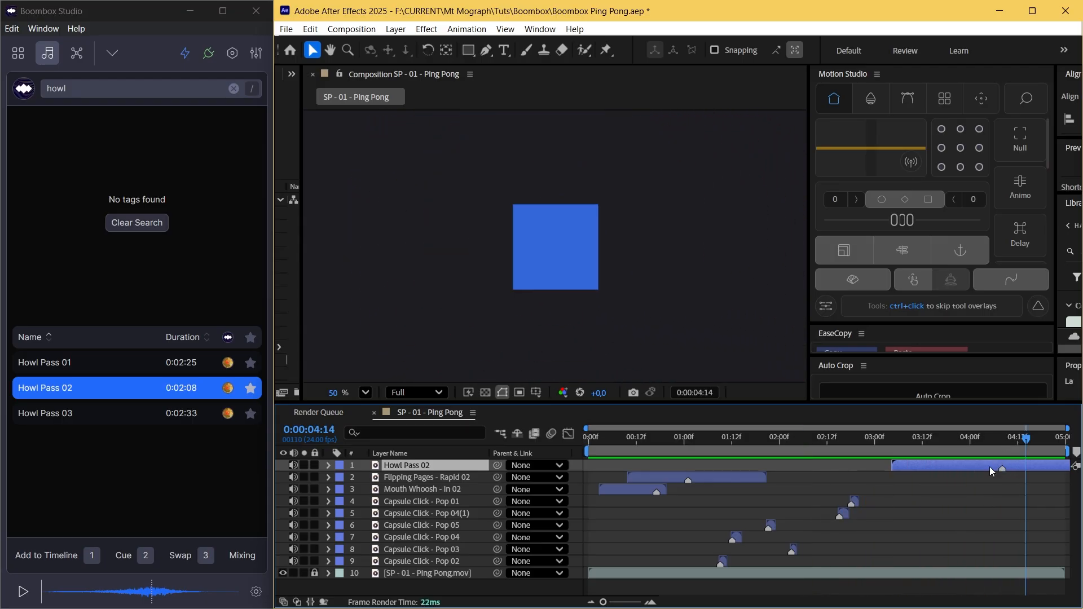
pyautogui.moveTo(961, 468); pyautogui.dragTo(929, 476)
pyautogui.click(902, 482)
pyautogui.click(933, 465)
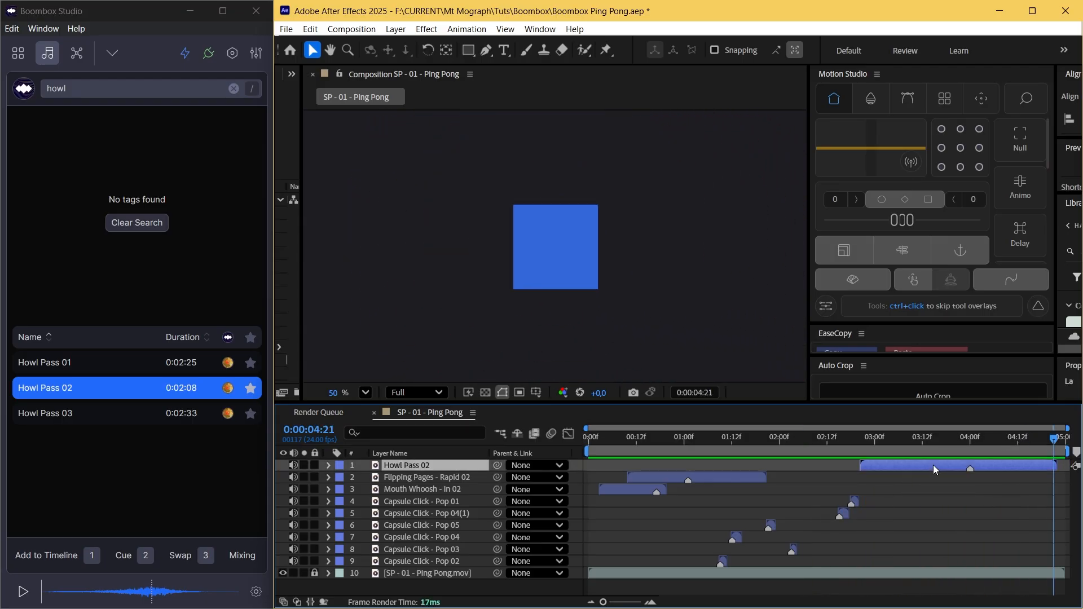
pyautogui.press('Delete')
# Step: Add Howl Pass 03 with its sync point at about 0:00:04:09 and play back the transition
pyautogui.moveTo(1054, 437); pyautogui.dragTo(1017, 437)
pyautogui.click(820, 449)
pyautogui.press('1')
pyautogui.press('space')
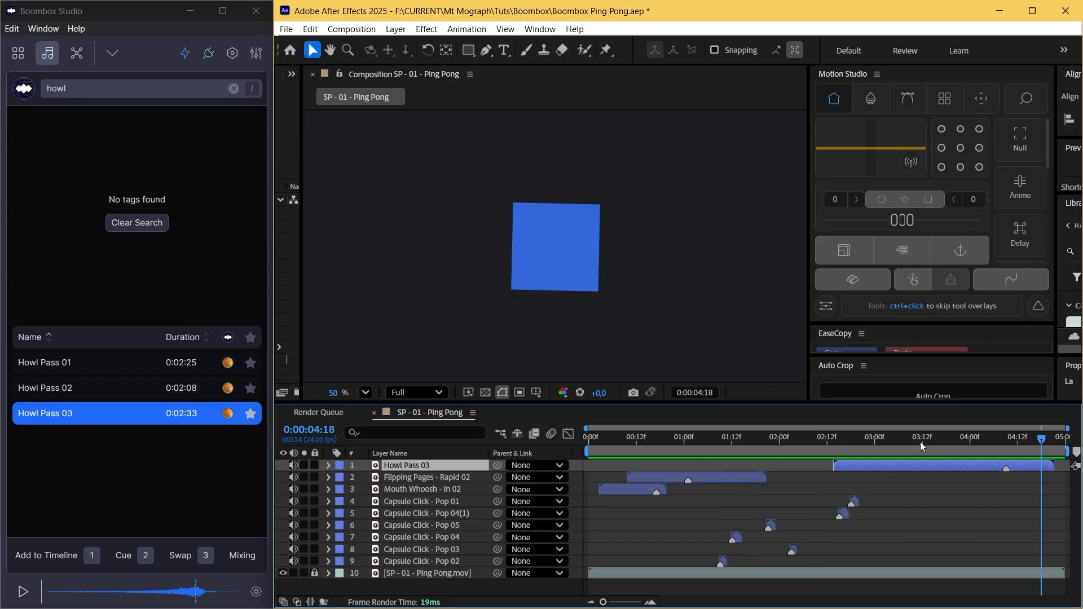
# Step: Add an Audio Levels keyframe to Howl Pass 03 at 0:00:02:21 and reveal the layer's waveform
pyautogui.click(857, 439)
pyautogui.moveTo(856, 439)
pyautogui.mouseDown()
pyautogui.moveTo(831, 451)
pyautogui.moveTo(864, 442)
pyautogui.mouseUp()
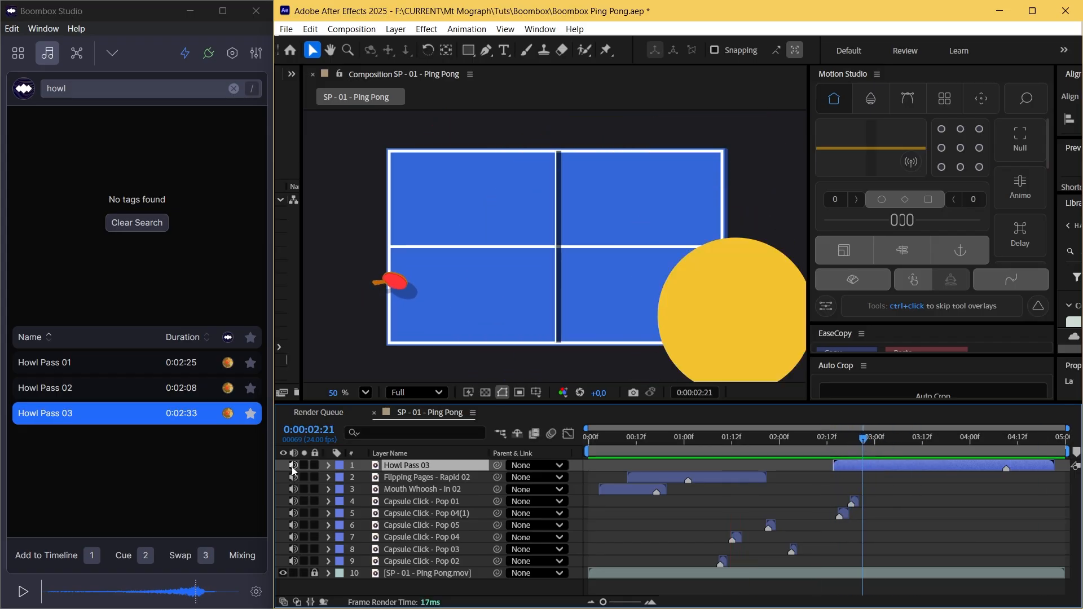
pyautogui.press('l')
pyautogui.press('l')
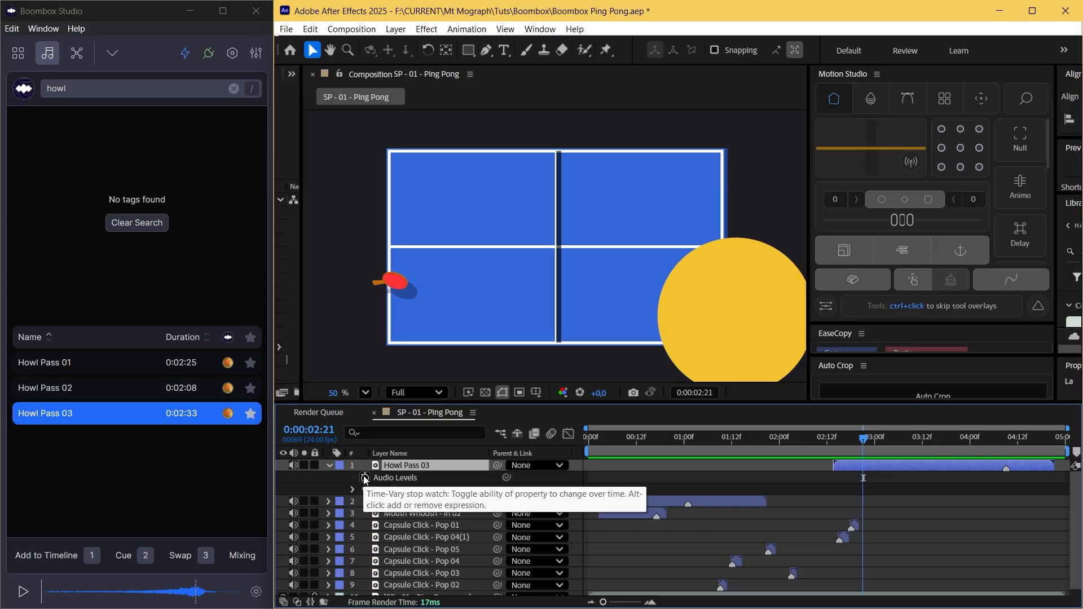
pyautogui.click(365, 477)
pyautogui.click(353, 490)
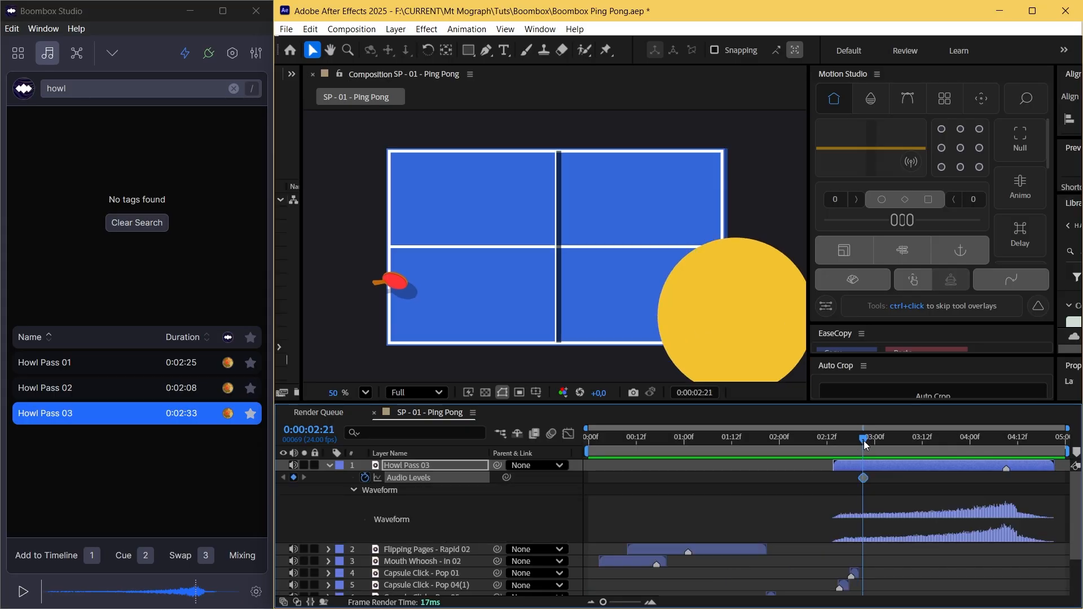
# Step: Fade in Howl Pass 03 from -38 dB at 0:00:02:21 to 0 dB at about 0:00:03:08, and play it back
pyautogui.press('F4')
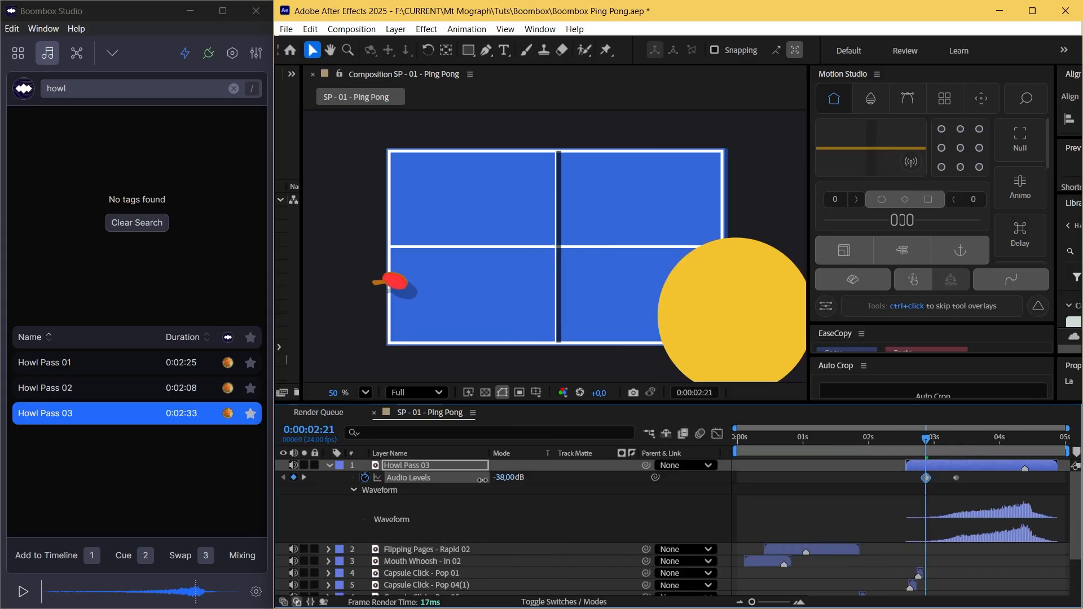
pyautogui.moveTo(483, 479); pyautogui.dragTo(483, 480)
pyautogui.press('space')
pyautogui.click(886, 451)
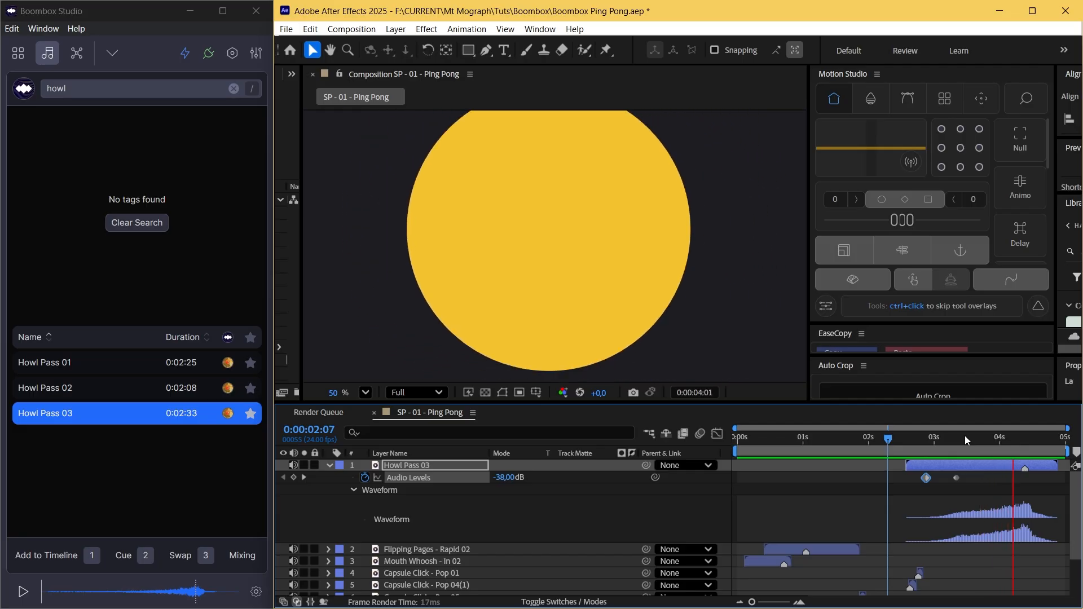
# Step: Move to the rotating square at 0:00:04:11 and filter the sound library by the "click" tag
pyautogui.moveTo(1014, 441); pyautogui.dragTo(1031, 461)
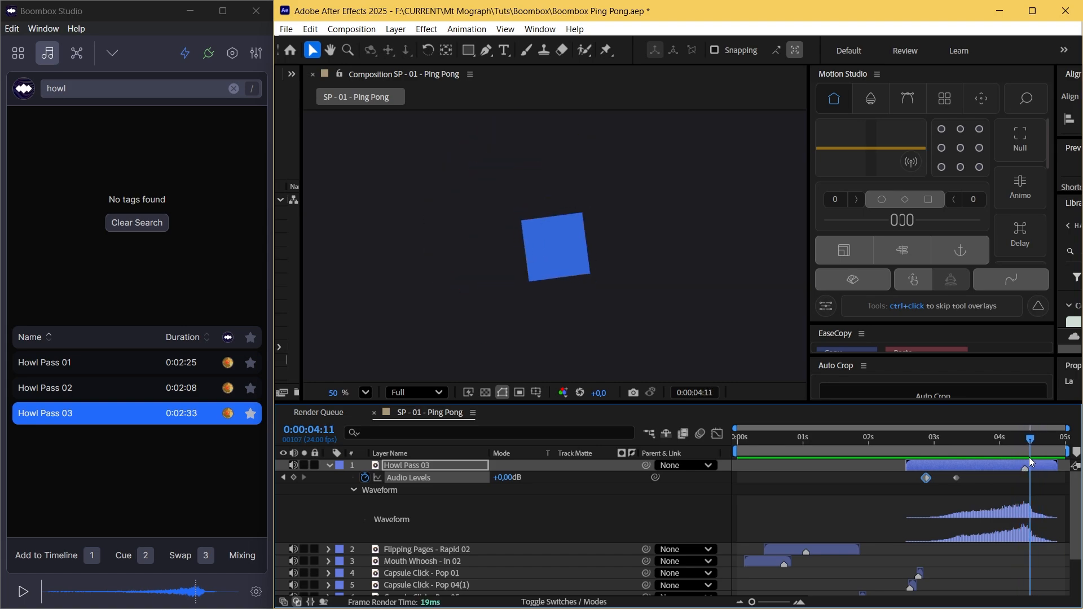
pyautogui.click(83, 90)
pyautogui.hotkey('ctrl', 'a')
pyautogui.press('BackSpace')
pyautogui.write('cli')
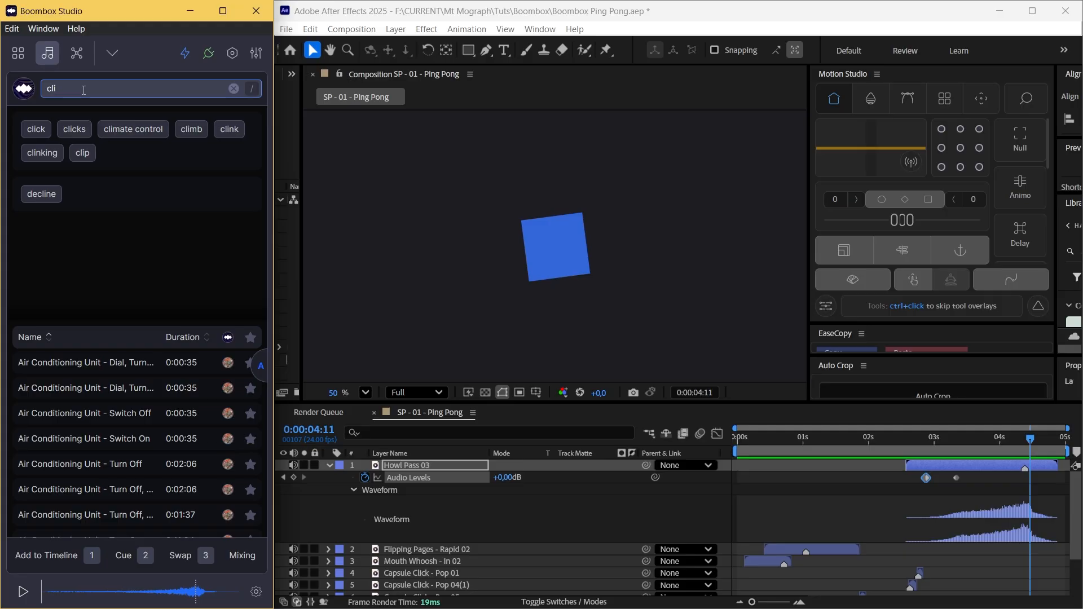
pyautogui.write('ck')
pyautogui.press('Return')
# Step: Audition the click sounds, from the Alpha Click - Attach variations through Alpha Click 03 and beyond
pyautogui.click(62, 362)
pyautogui.click(85, 413)
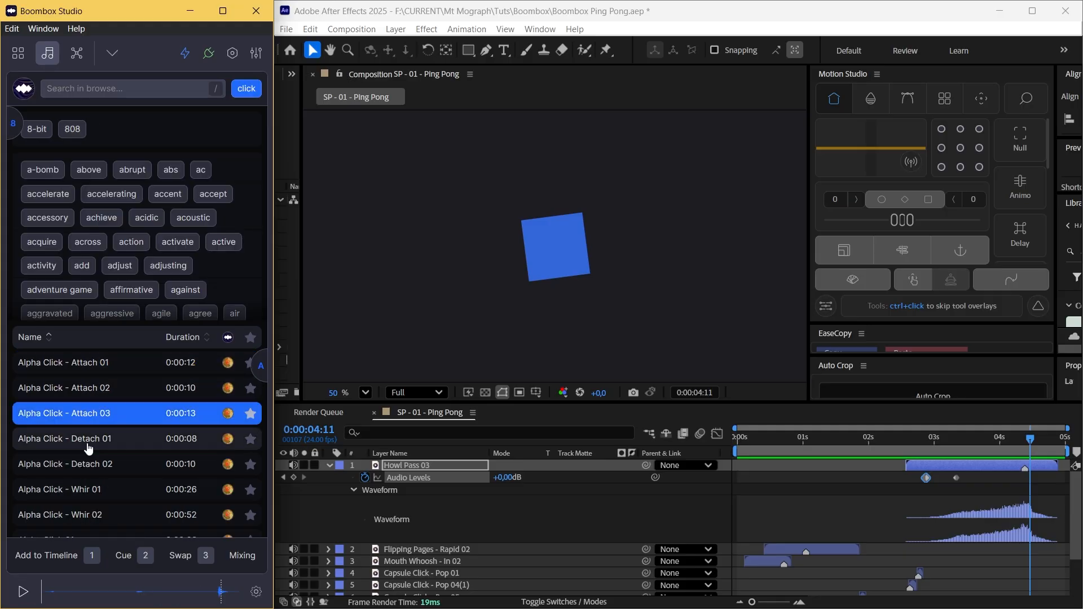
pyautogui.press('Down')
pyautogui.press('Down')
pyautogui.press('Down')
pyautogui.press('Down')
pyautogui.press('Down')
pyautogui.press('Down')
pyautogui.press('Down')
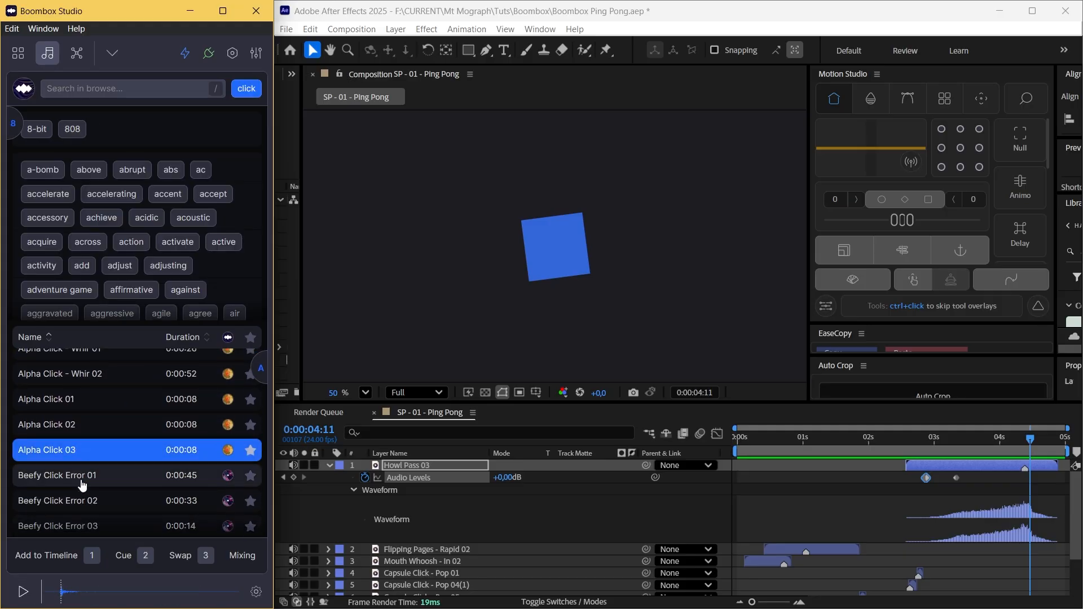
pyautogui.scroll(-5, 83, 484)
# Step: Add Capsule Click - Detach at 0:00:04:11 and play back and scrub through the composition
pyautogui.click(63, 449)
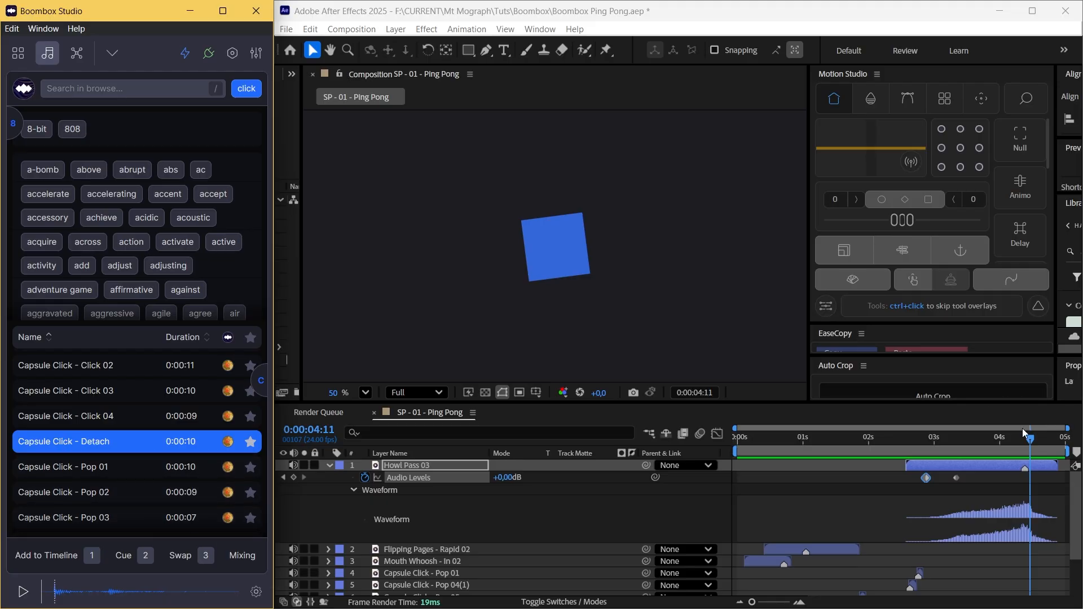
pyautogui.press('1')
pyautogui.moveTo(1030, 439); pyautogui.dragTo(977, 446)
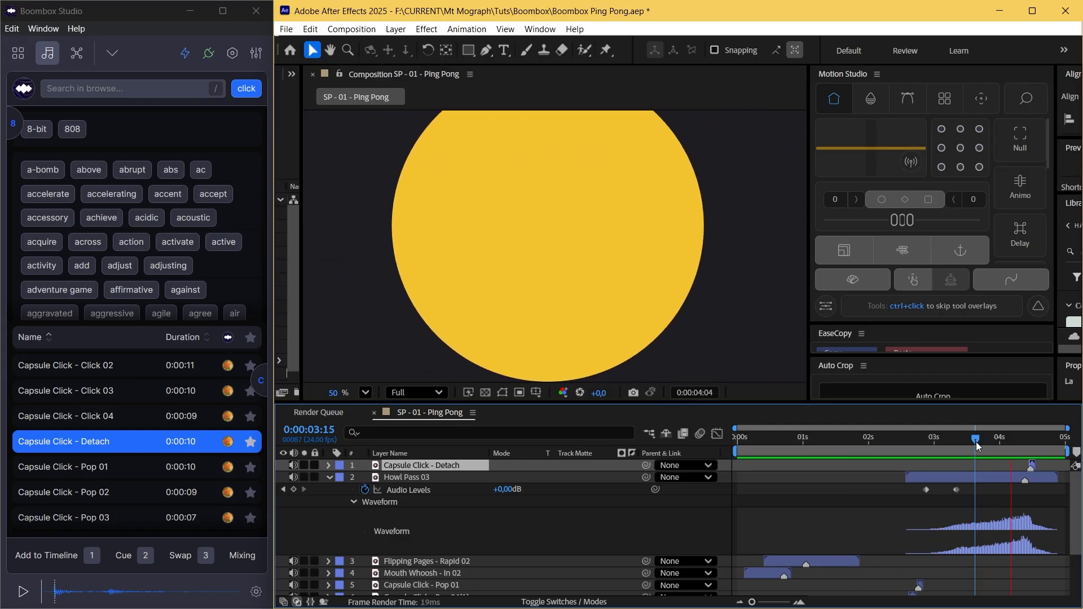
pyautogui.moveTo(976, 441); pyautogui.dragTo(750, 479)
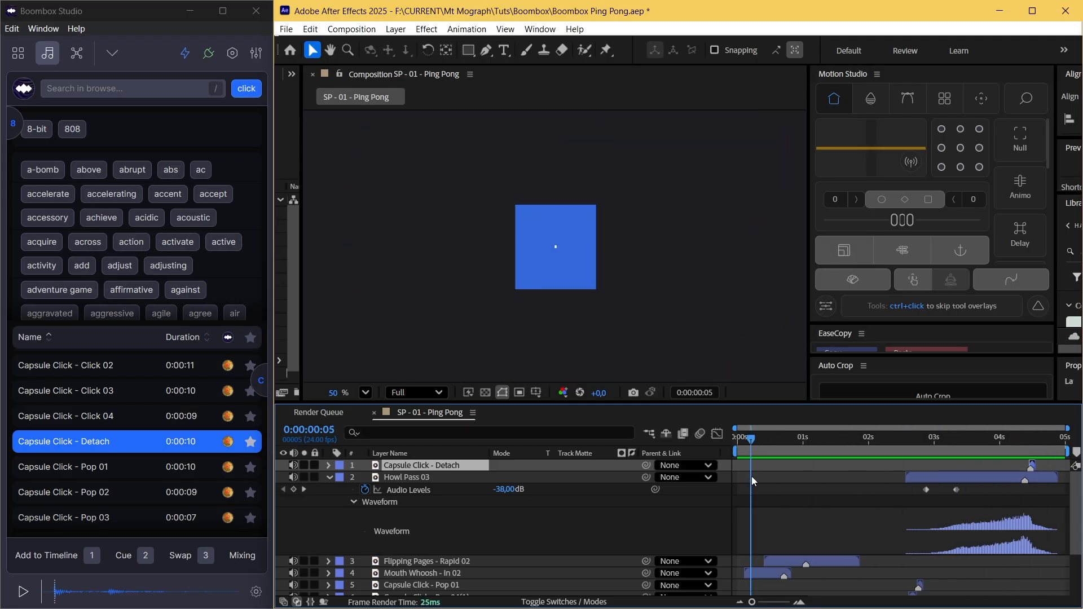
pyautogui.moveTo(775, 440); pyautogui.dragTo(938, 461)
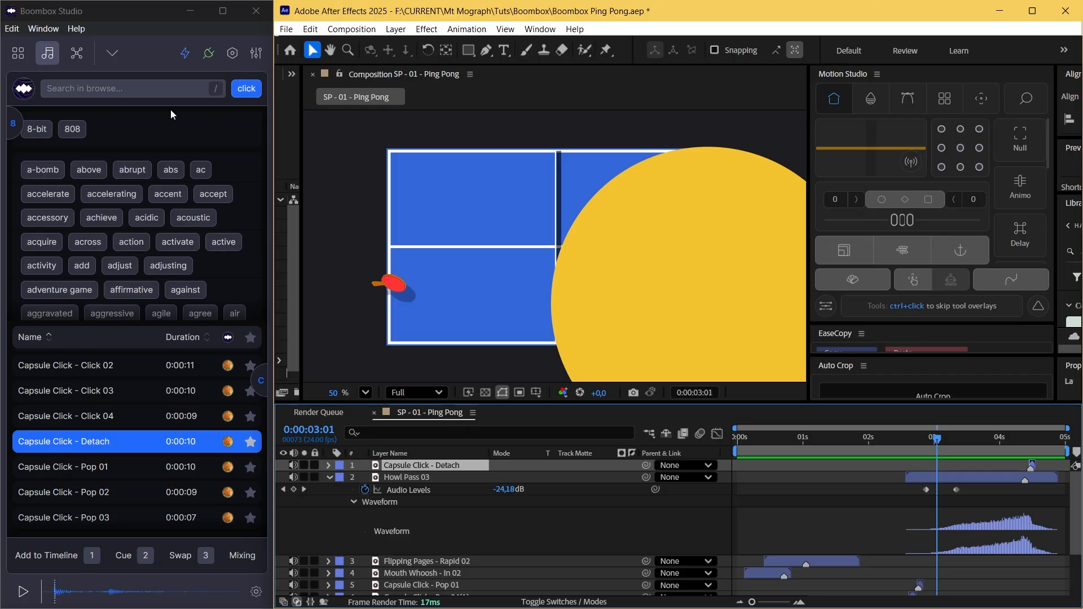
# Step: Open the Constellation view and audition the placed sounds from Capsule Click - Pop 02 through Capsule Click - Detach
pyautogui.click(75, 54)
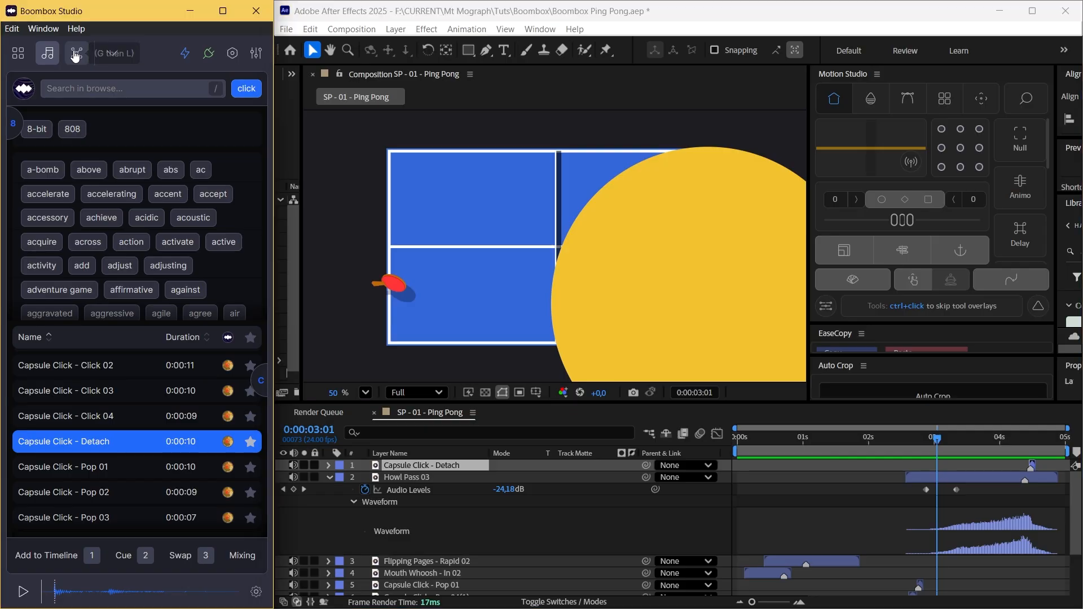
pyautogui.click(96, 90)
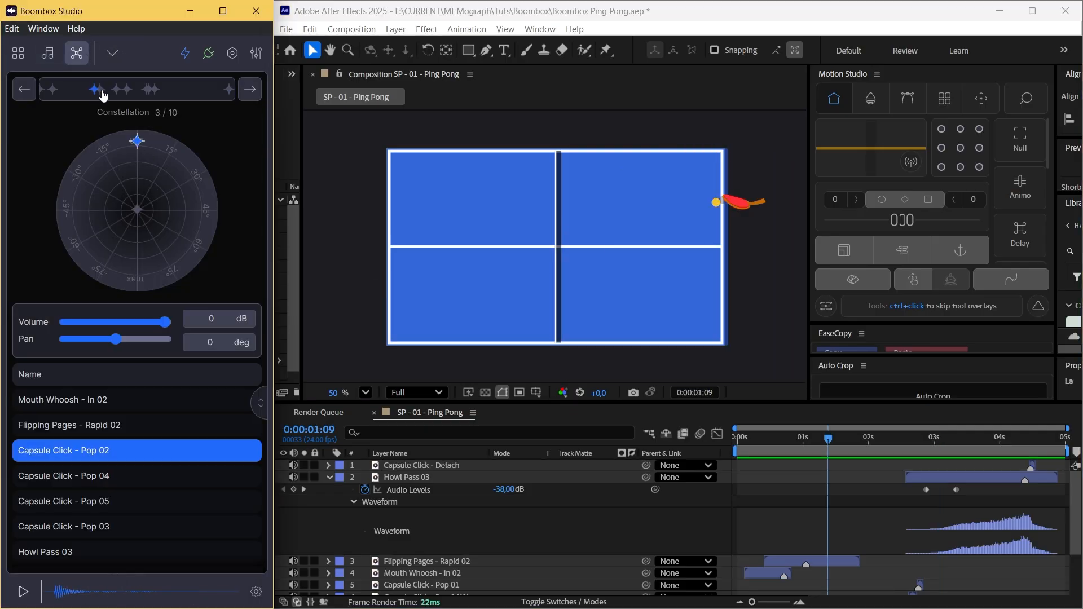
pyautogui.press('Down')
pyautogui.press('Down')
pyautogui.press('Down')
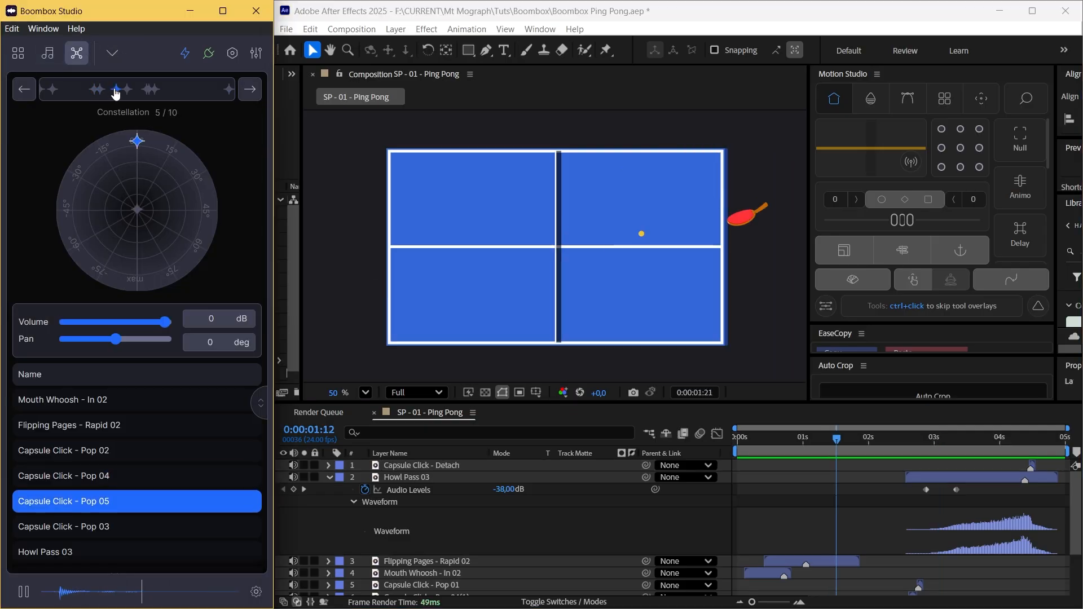
pyautogui.press('Down')
pyautogui.press('Down')
pyautogui.press('Down')
pyautogui.click(228, 89)
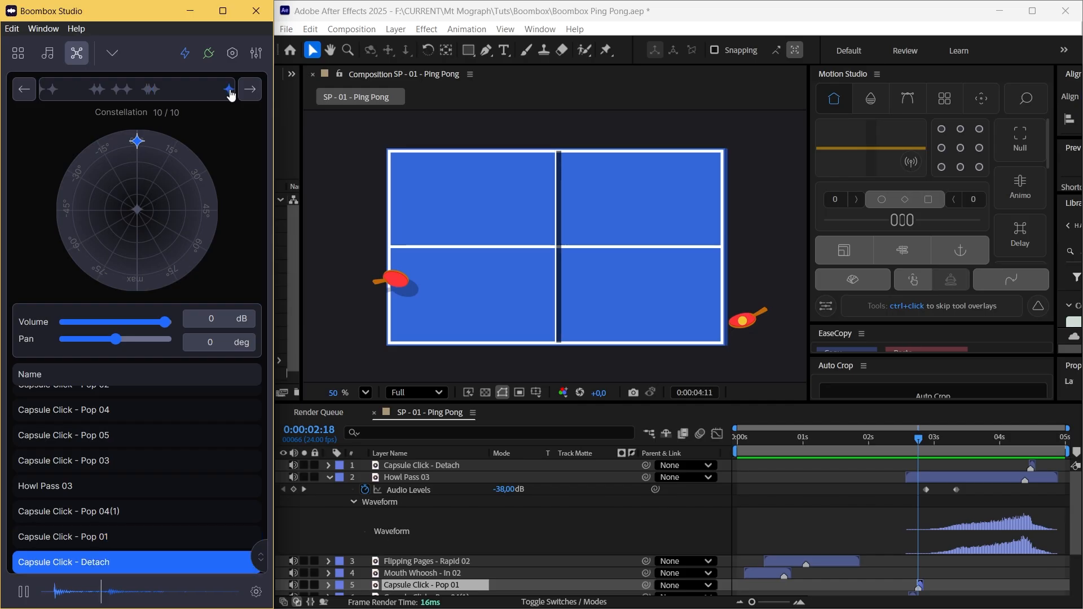
# Step: Step through the constellations for Capsule Click - Pop 02, Mouth Whoosh - In 02 and Flipping Pages - Rapid 02
pyautogui.click(97, 89)
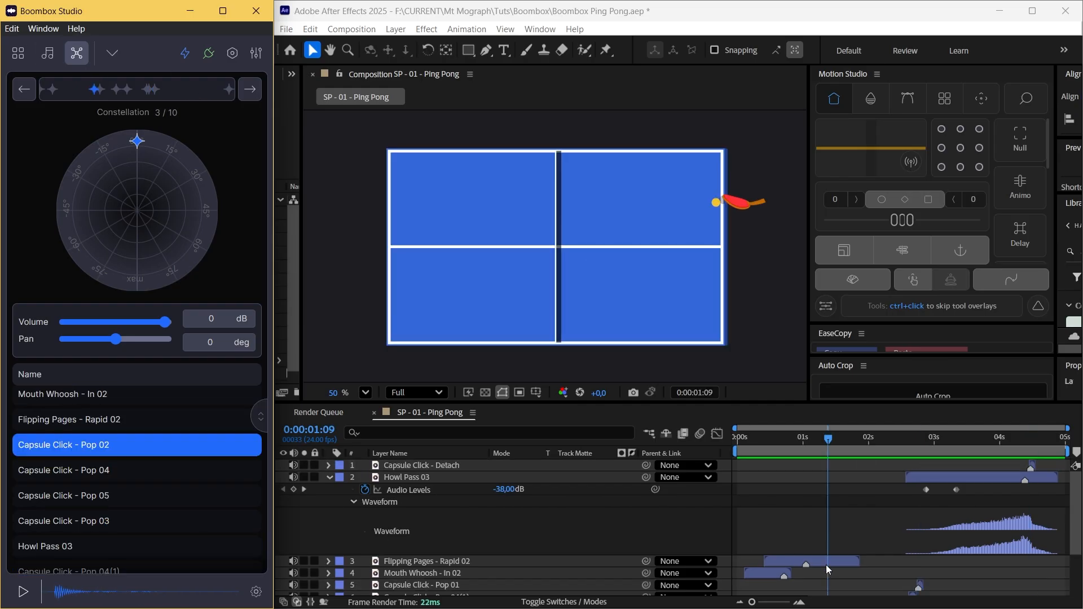
pyautogui.click(25, 89)
pyautogui.click(25, 89)
pyautogui.moveTo(776, 439); pyautogui.dragTo(823, 441)
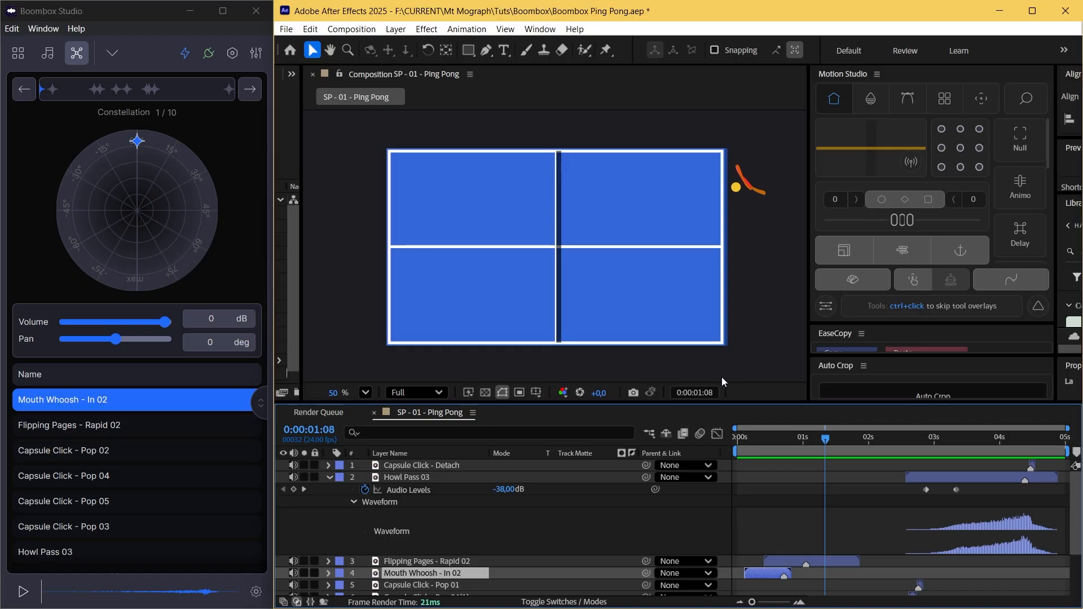
pyautogui.click(249, 96)
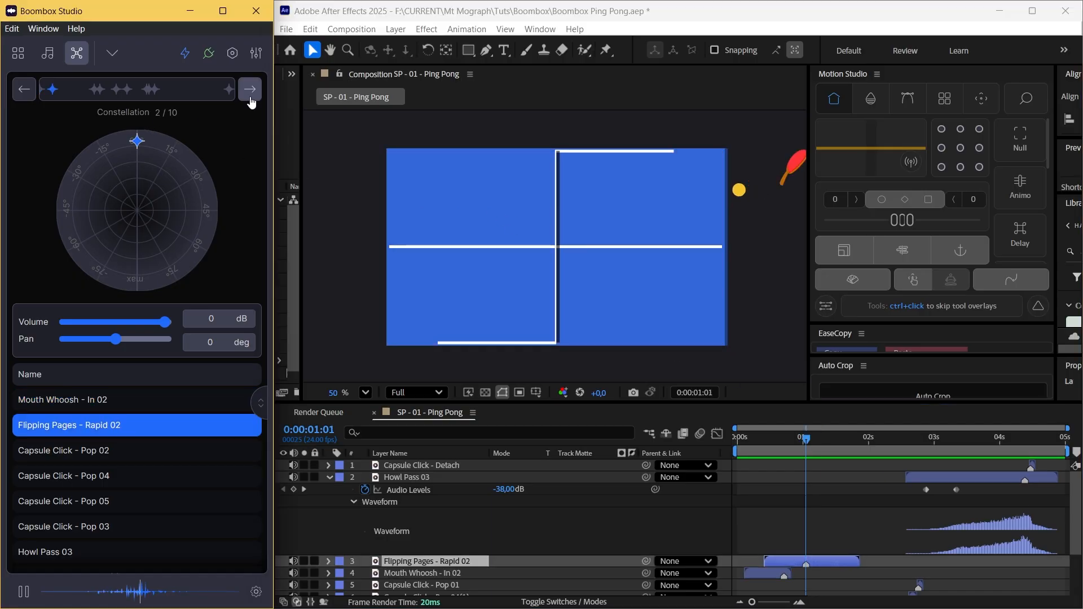
# Step: Pan the Capsule Click - Pop 02 sound to 30 degrees at 0 dB to match the ball's hit at the table's right edge
pyautogui.click(249, 96)
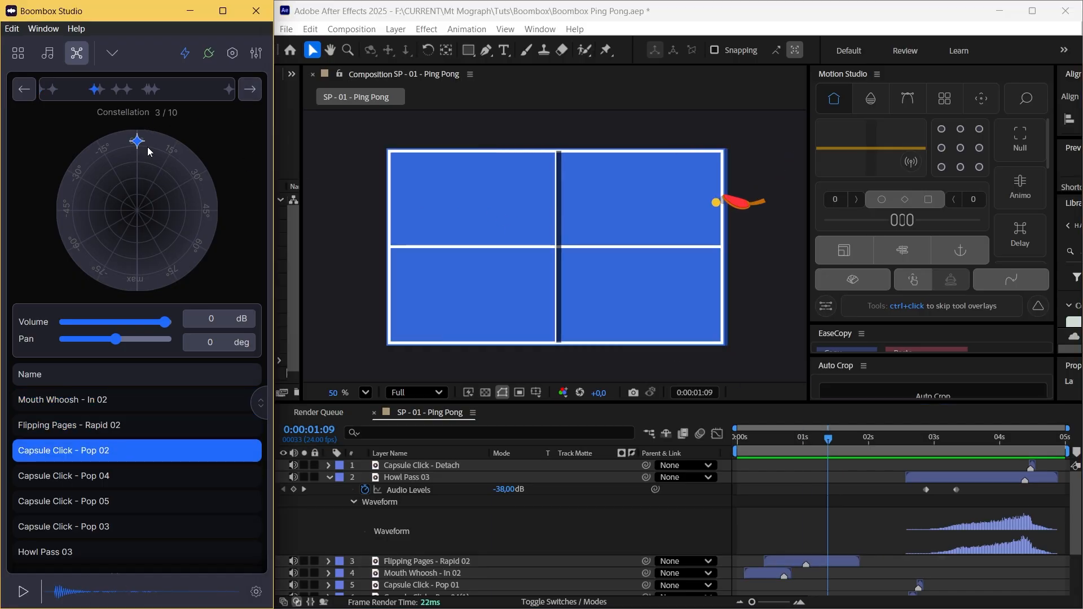
pyautogui.moveTo(139, 144)
pyautogui.moveTo(139, 145); pyautogui.dragTo(215, 170)
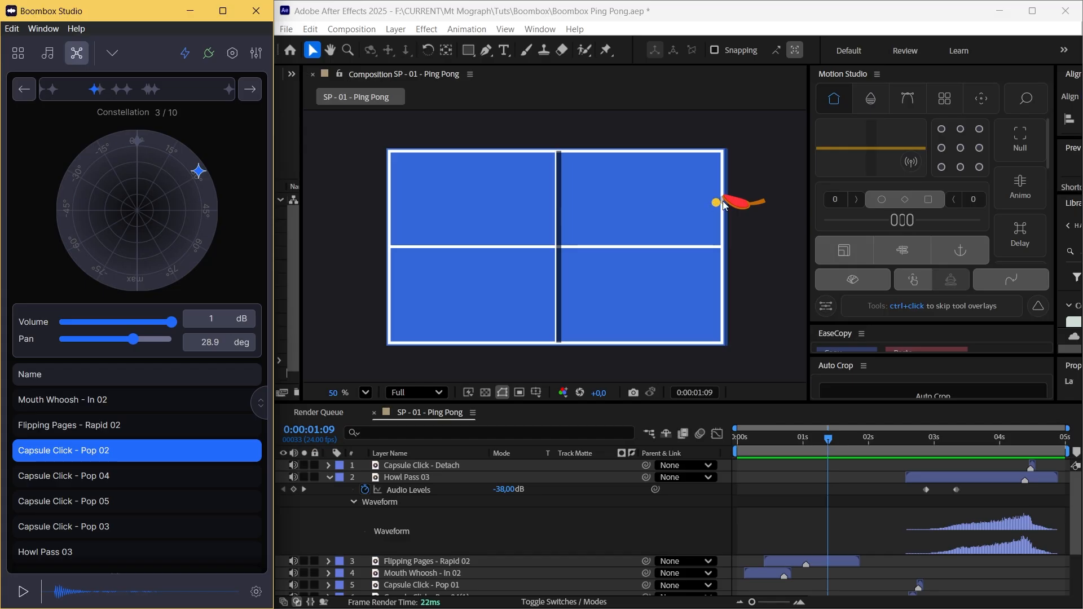
pyautogui.moveTo(198, 171)
pyautogui.mouseDown()
pyautogui.moveTo(136, 219)
pyautogui.moveTo(195, 177)
pyautogui.moveTo(213, 179)
pyautogui.moveTo(193, 178)
pyautogui.mouseUp()
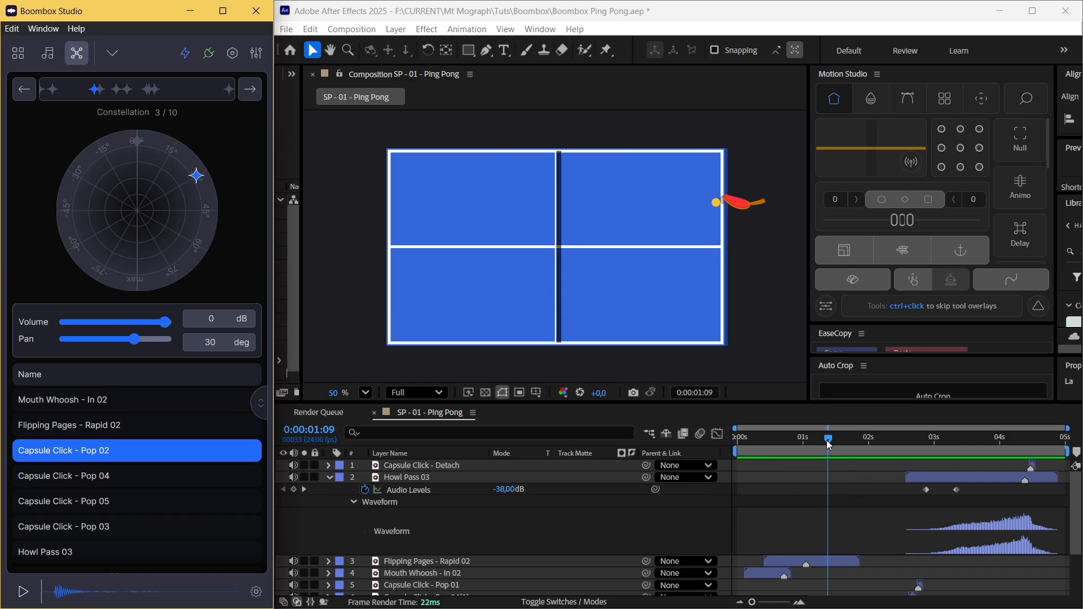
# Step: Play the composition from near the start to check the panned hit, and scrub on to the hit at 0:00:02:04
pyautogui.moveTo(827, 444)
pyautogui.mouseDown()
pyautogui.moveTo(738, 445)
pyautogui.moveTo(751, 445)
pyautogui.mouseUp()
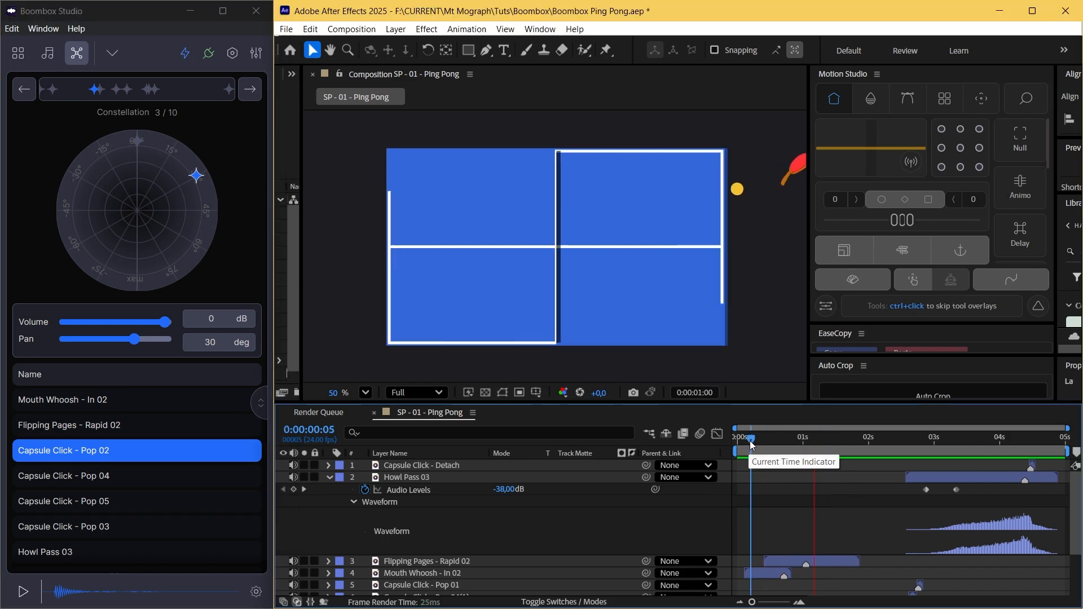
pyautogui.click(819, 444)
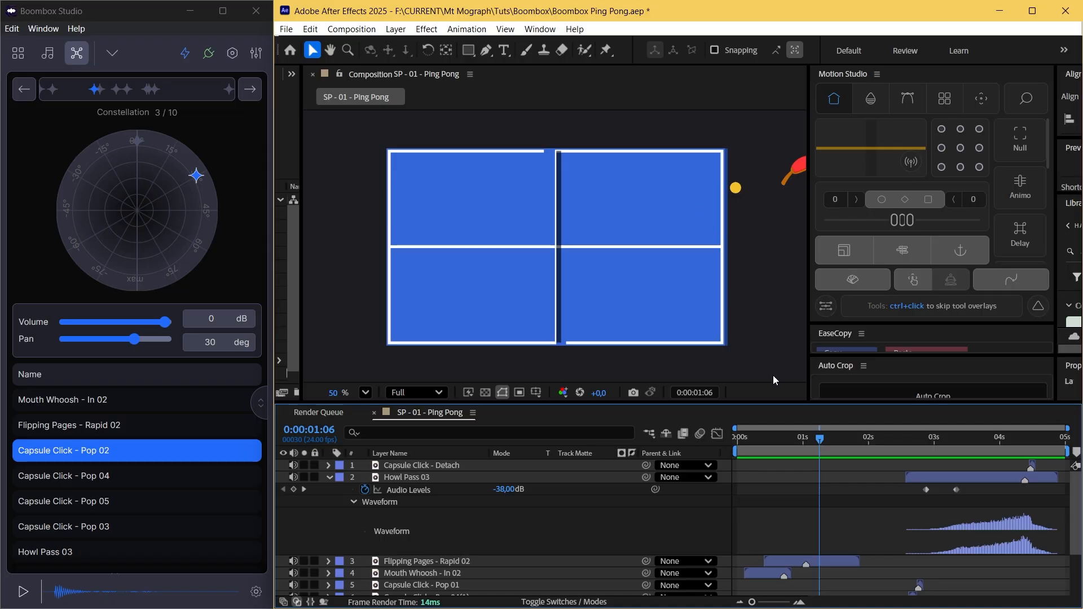
pyautogui.moveTo(820, 444); pyautogui.dragTo(881, 430)
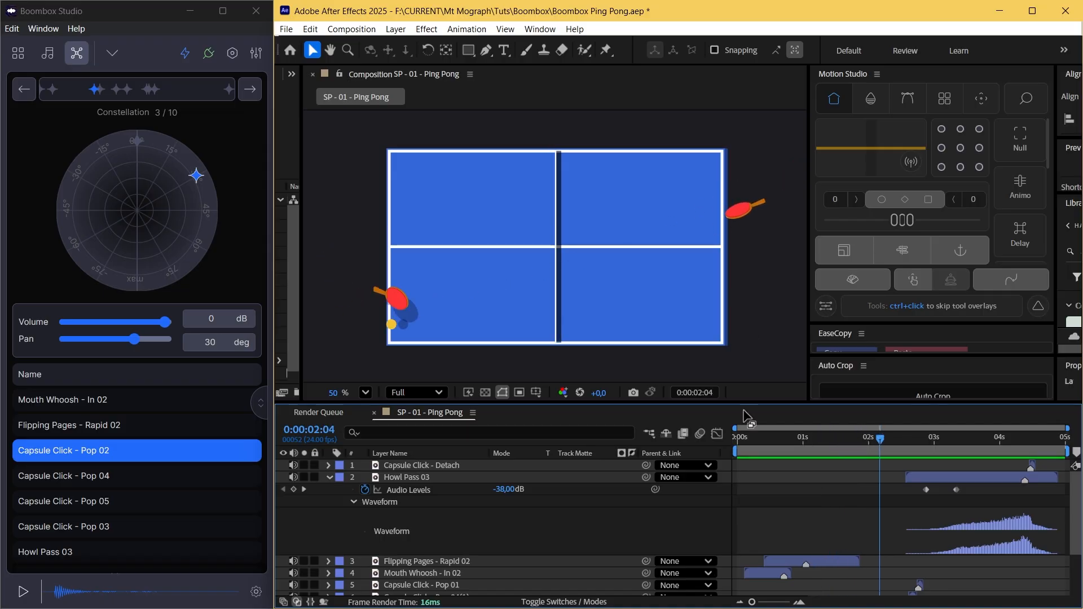
# Step: Pan the Capsule Click - Pop 04 sound to about 13.4 degrees at 1 dB to follow the ball's bounce
pyautogui.click(251, 89)
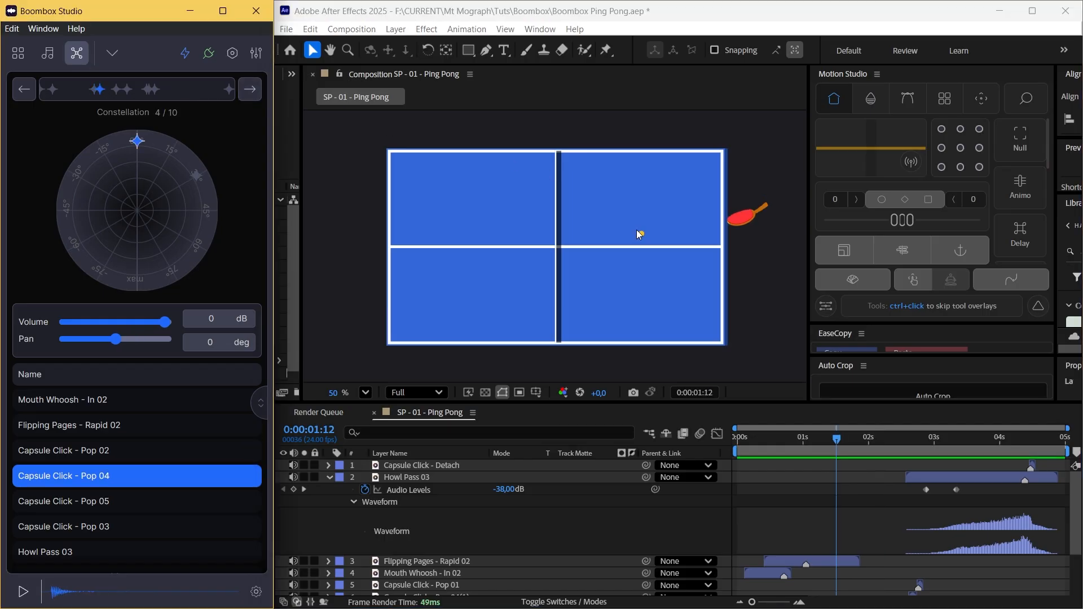
pyautogui.moveTo(145, 150); pyautogui.dragTo(170, 147)
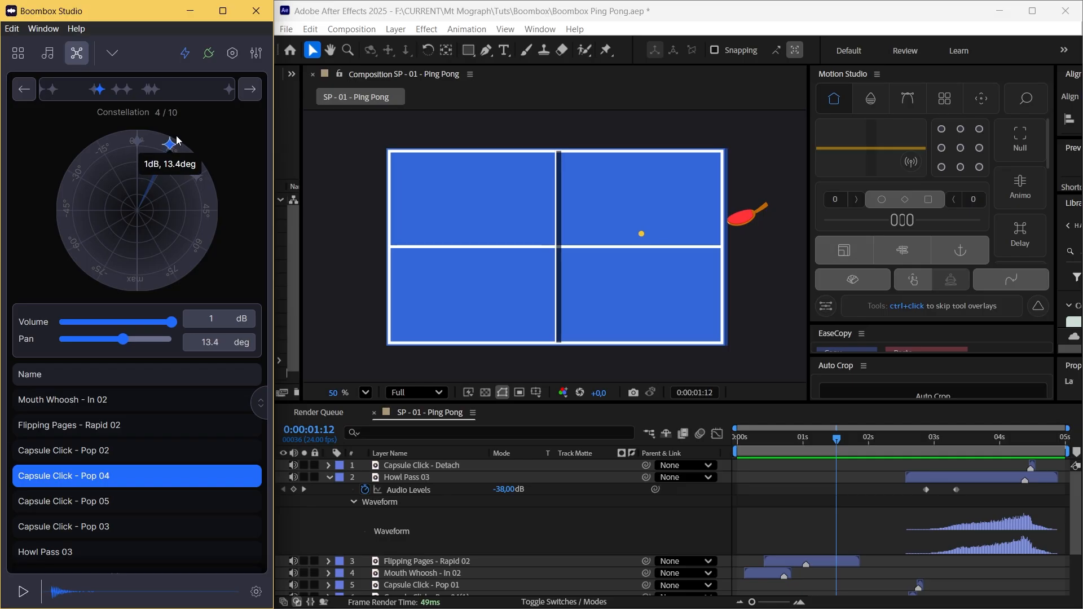
# Step: Pan Capsule Click - Pop 05 to about -70 degrees and Capsule Click - Pop 03 to about -71 degrees, both at 0 dB
pyautogui.click(250, 91)
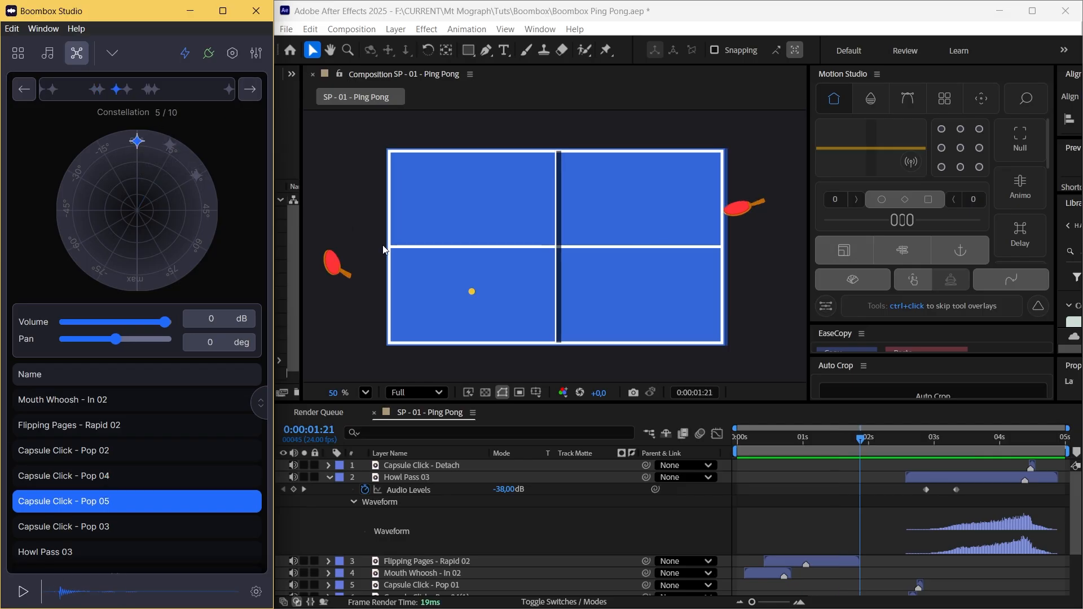
pyautogui.moveTo(116, 339); pyautogui.dragTo(74, 345)
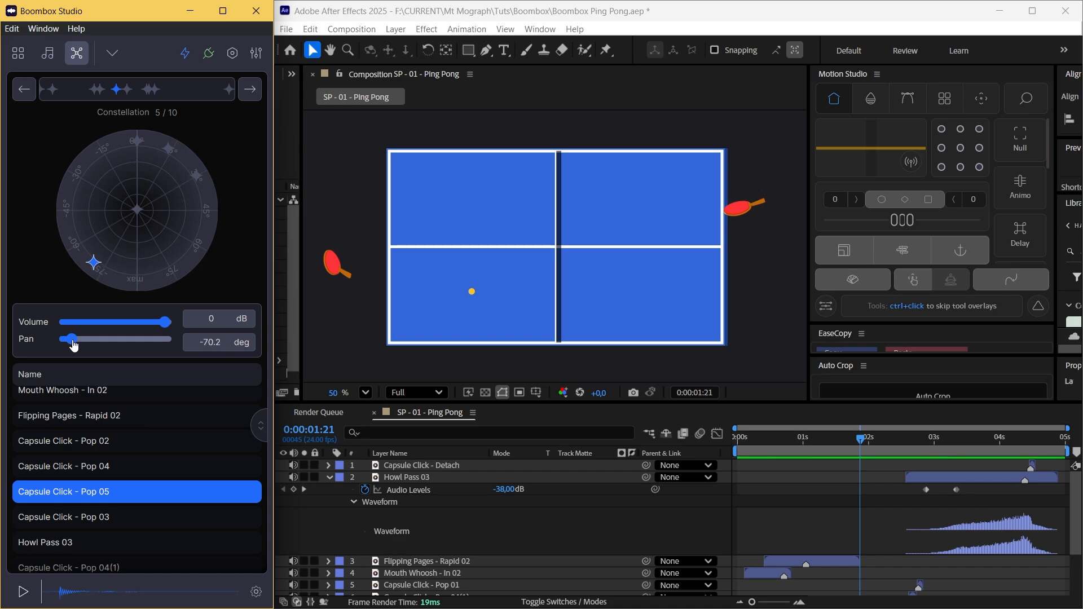
pyautogui.click(243, 94)
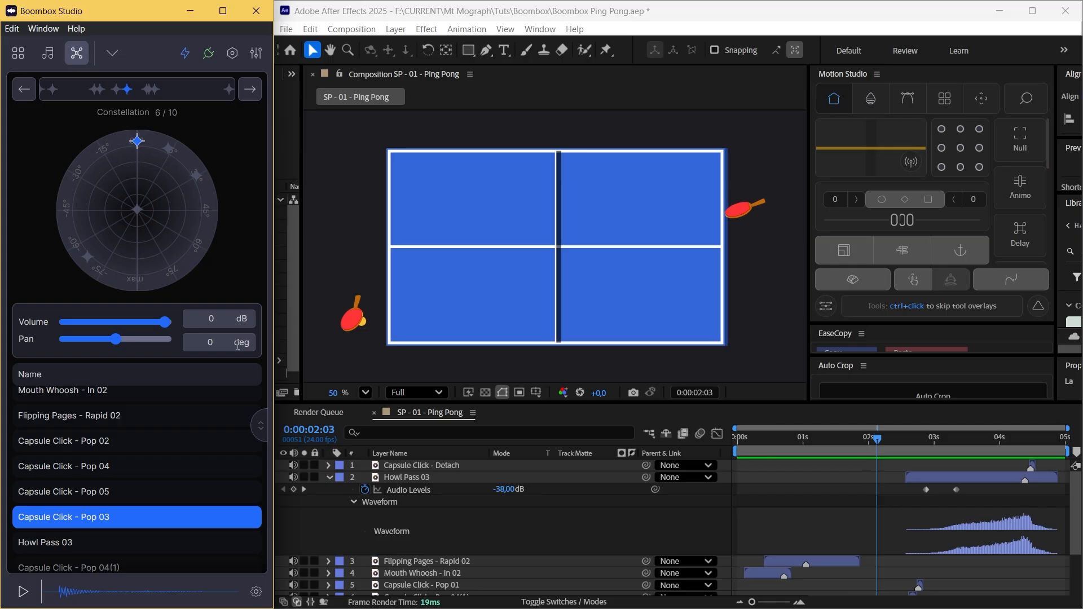
pyautogui.moveTo(107, 343); pyautogui.dragTo(73, 345)
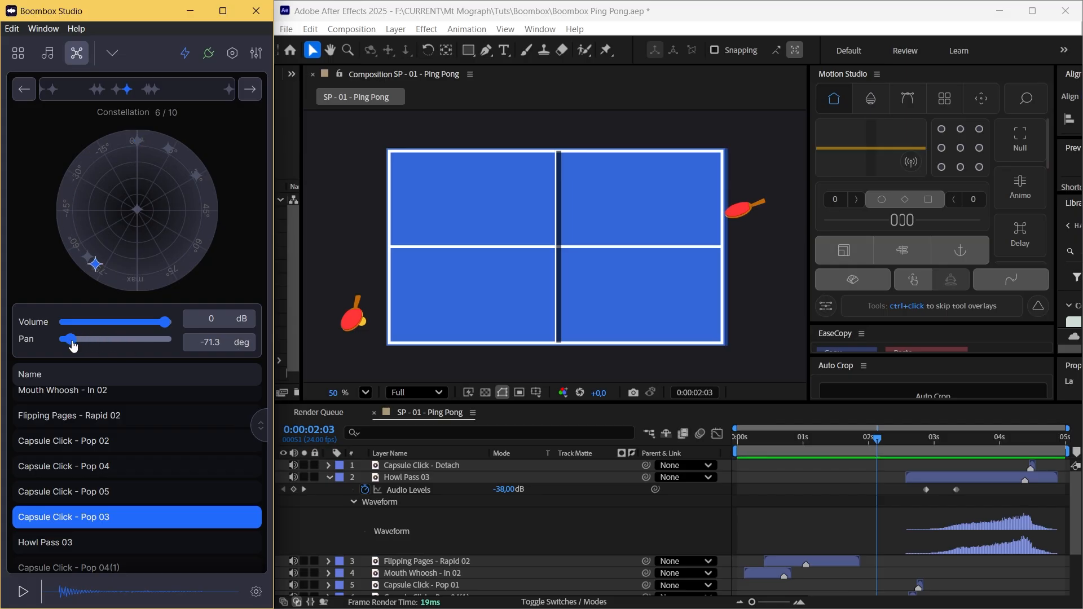
# Step: Advance to the Howl Pass 03 constellation and play the composition from 0:00:00:00 to review the panned sounds
pyautogui.click(250, 89)
pyautogui.moveTo(1017, 442); pyautogui.dragTo(692, 444)
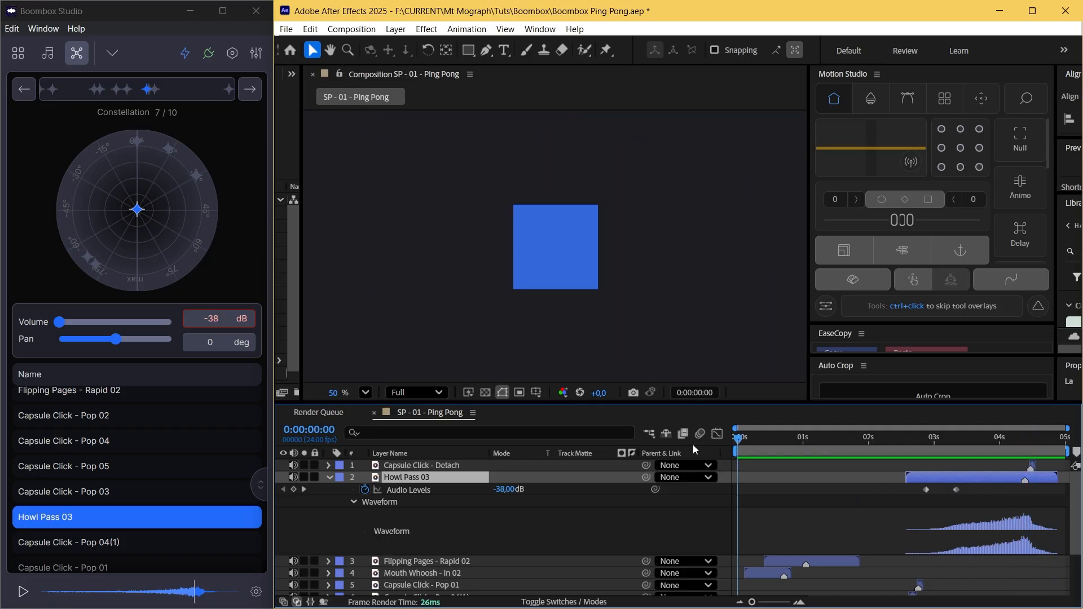
pyautogui.press('space')
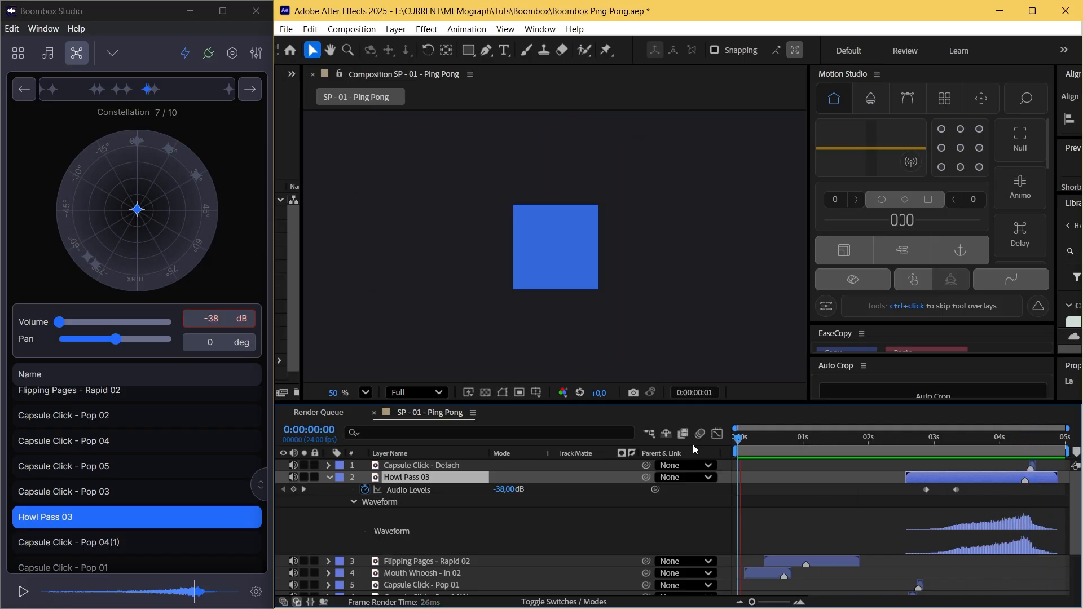